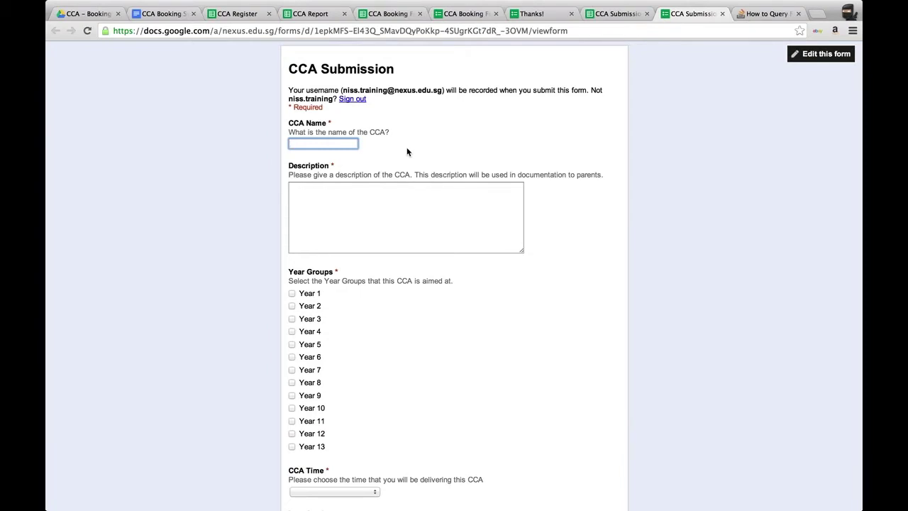
Fill in the CCA name as Singing, the description as "Join the choir", and select Year 3 through Year 6
type("Singing")
left_click(403, 210)
type("Join the choir")
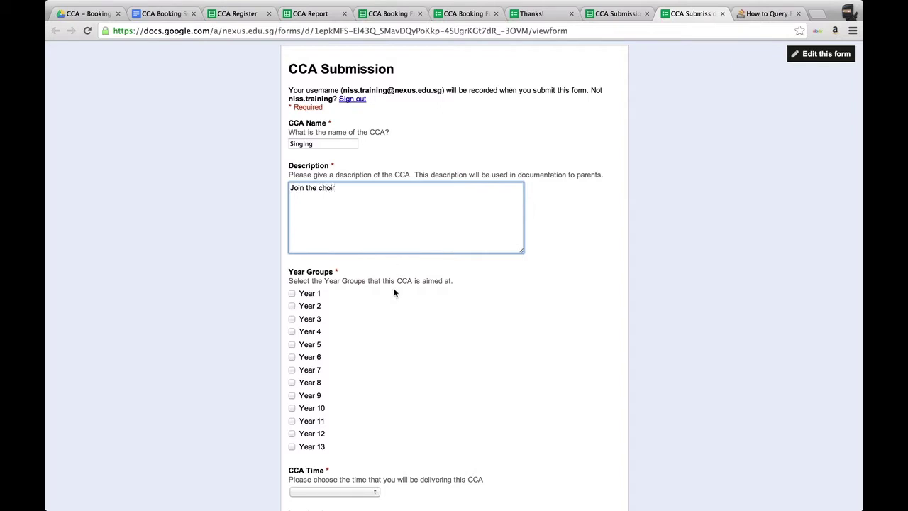
left_click(292, 318)
left_click(291, 331)
left_click(291, 344)
left_click(292, 357)
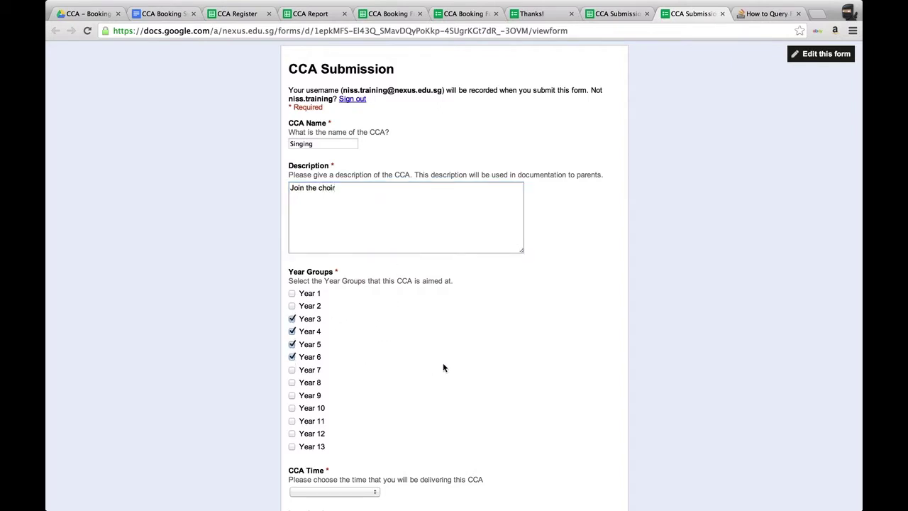
Set the CCA time to Monday After School, the location to Music Room and the maximum to 20, and submit the form
scroll(443, 368, "down", 5)
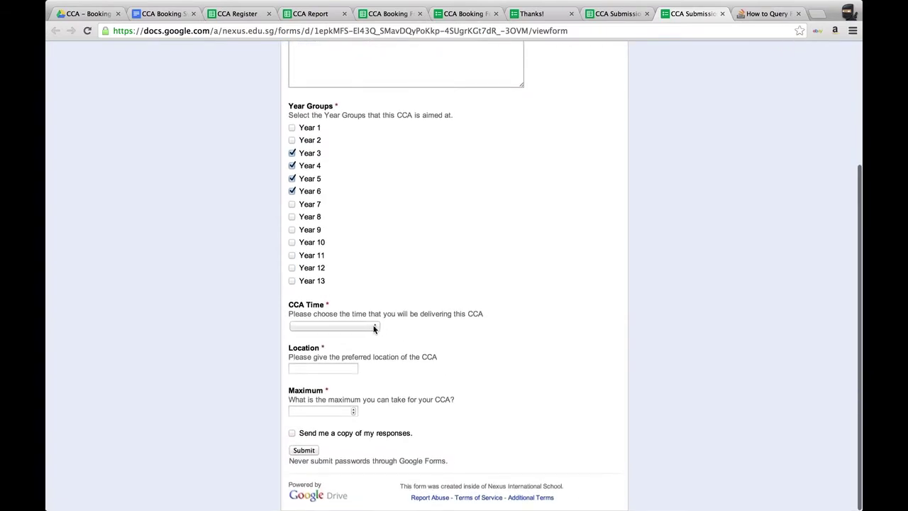
left_click(374, 328)
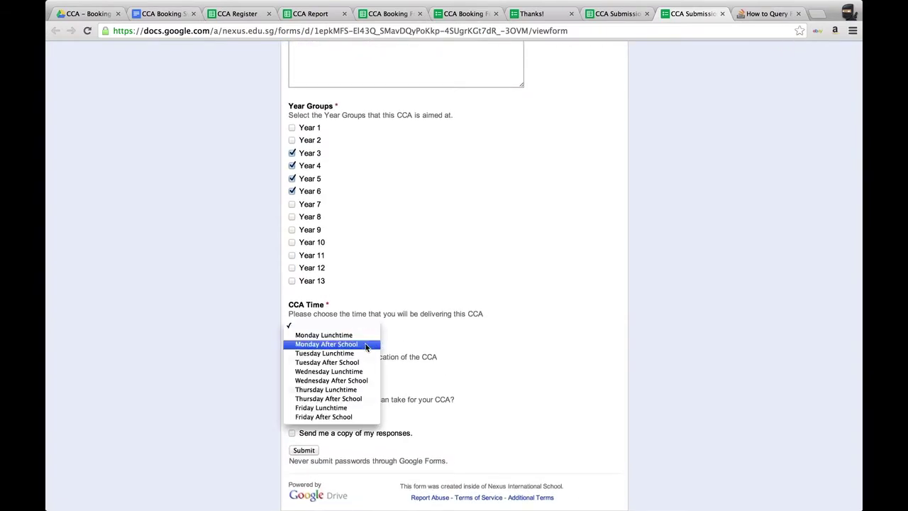
left_click(367, 345)
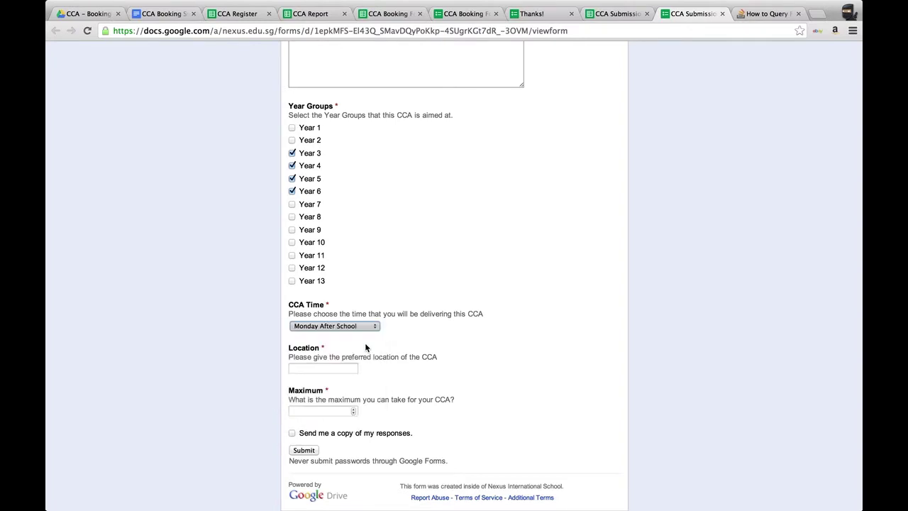
left_click(320, 368)
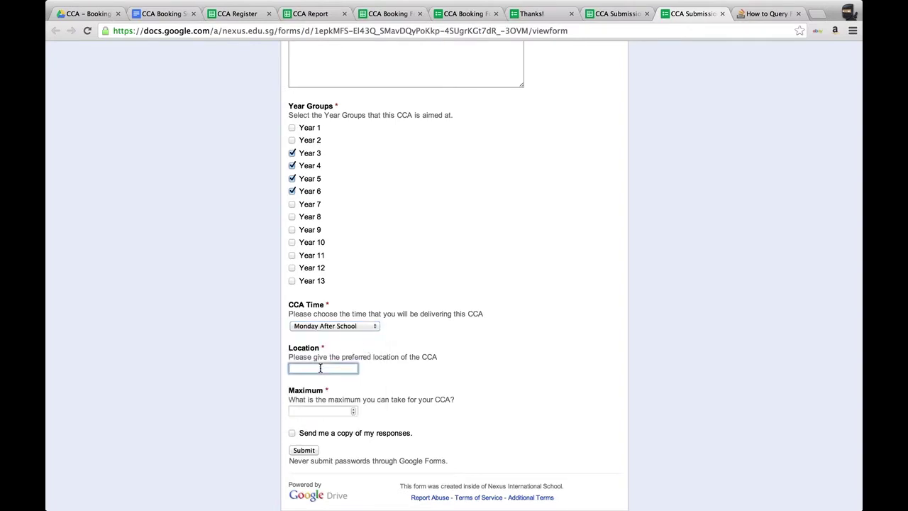
type("Music Room")
left_click(311, 410)
type("20")
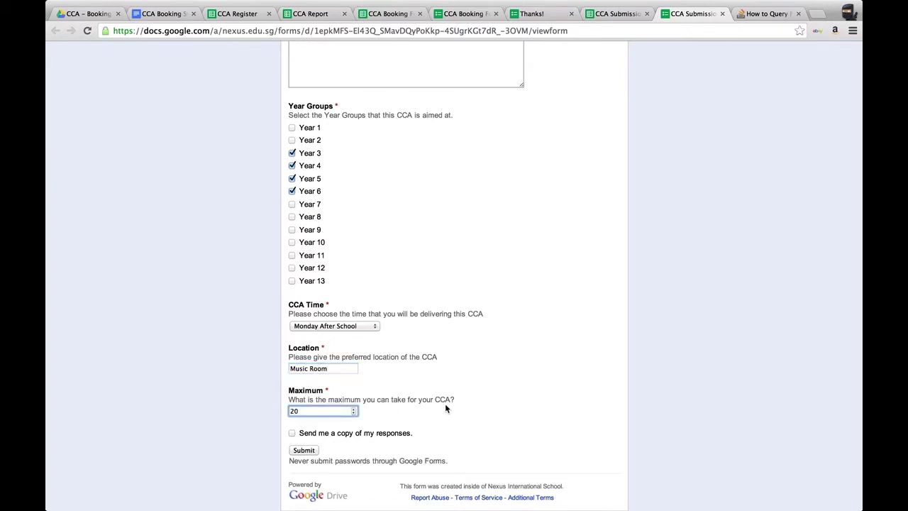
left_click(305, 451)
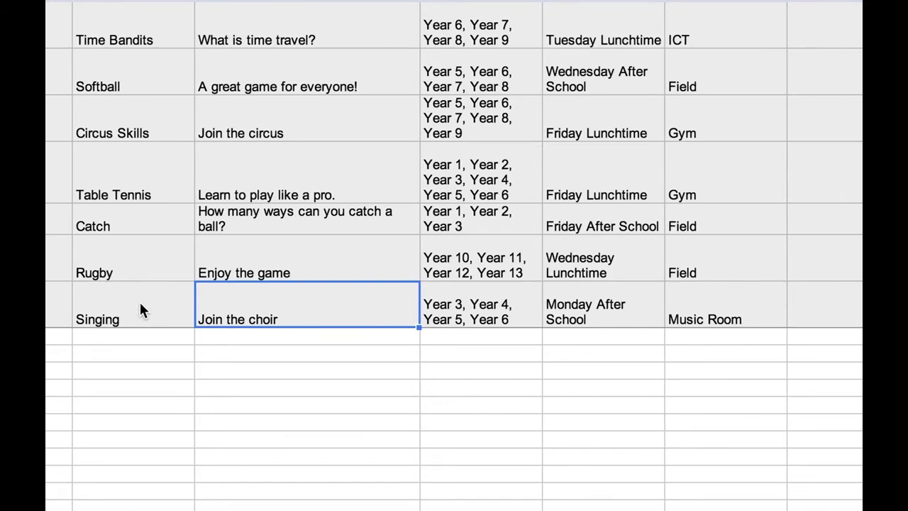
Examine the Singing entry across the form responses sheet, through to its year-by-year columns
scroll(461, 334, "right", 10)
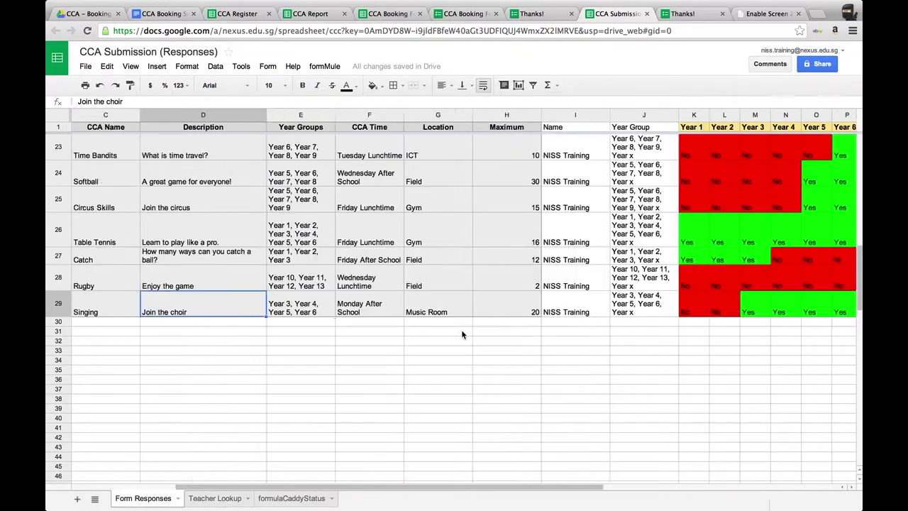
scroll(462, 334, "up", 2)
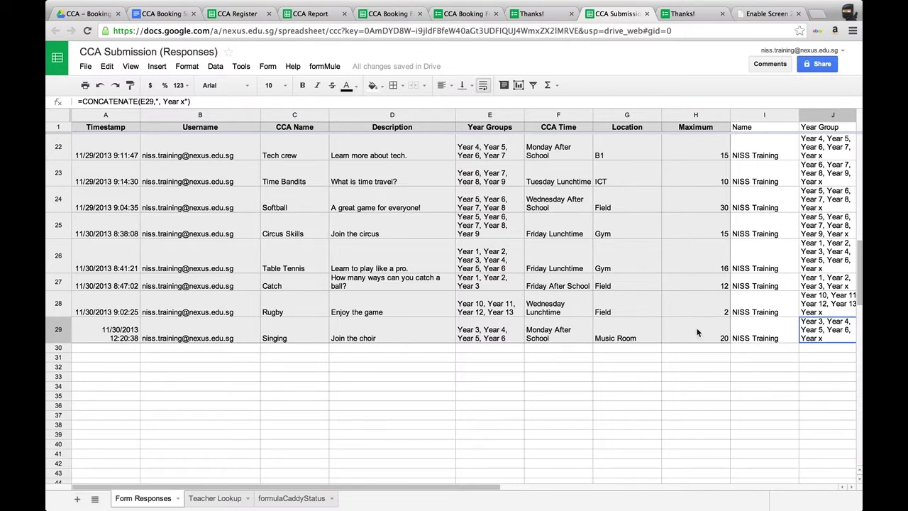
left_click(752, 329)
key("Right")
key("Right")
key("Right")
key("Right")
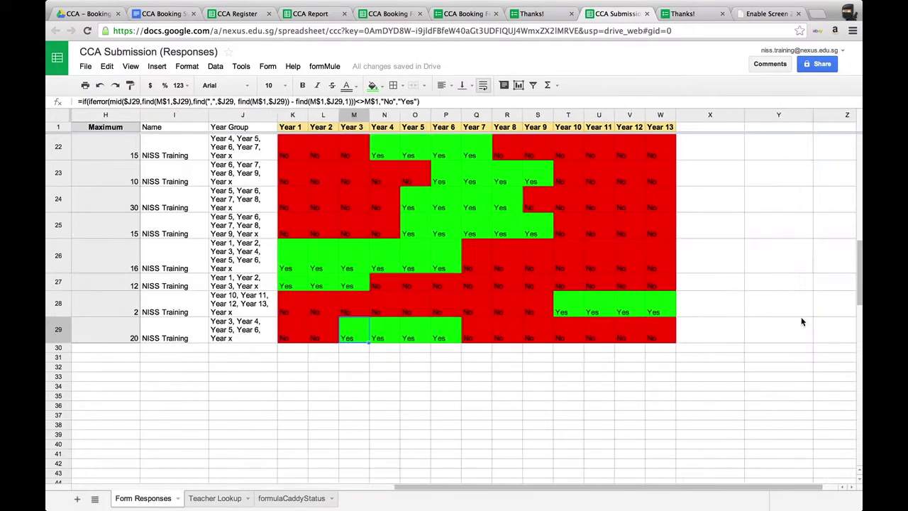
Inspect the formulas behind the Singing row's Name, Year Group and individual year cells
scroll(387, 319, "left", 4)
left_click(310, 360)
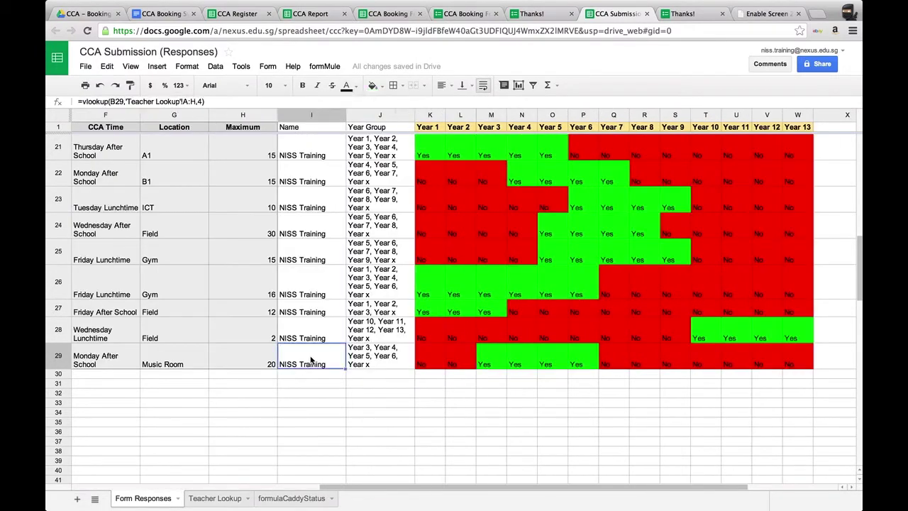
left_click(380, 356)
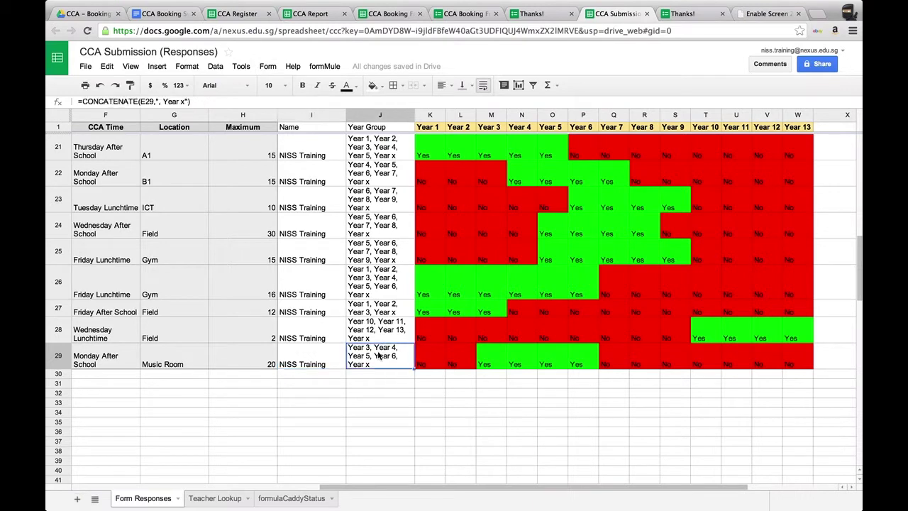
left_click(425, 359)
left_click(469, 361)
left_click(493, 363)
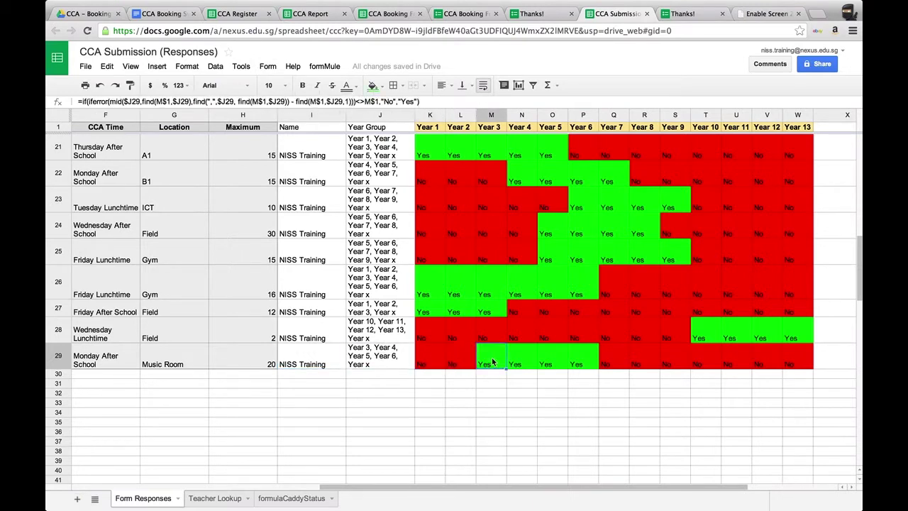
key("Right")
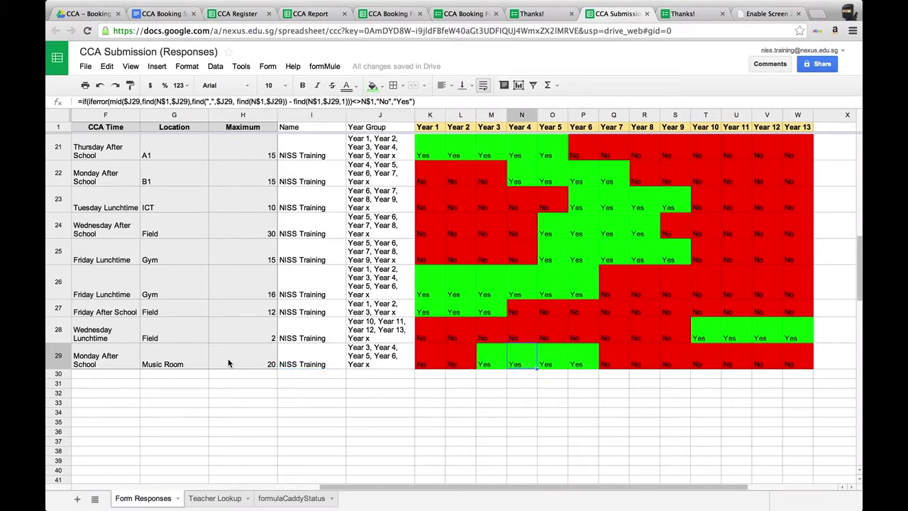
left_click(309, 359)
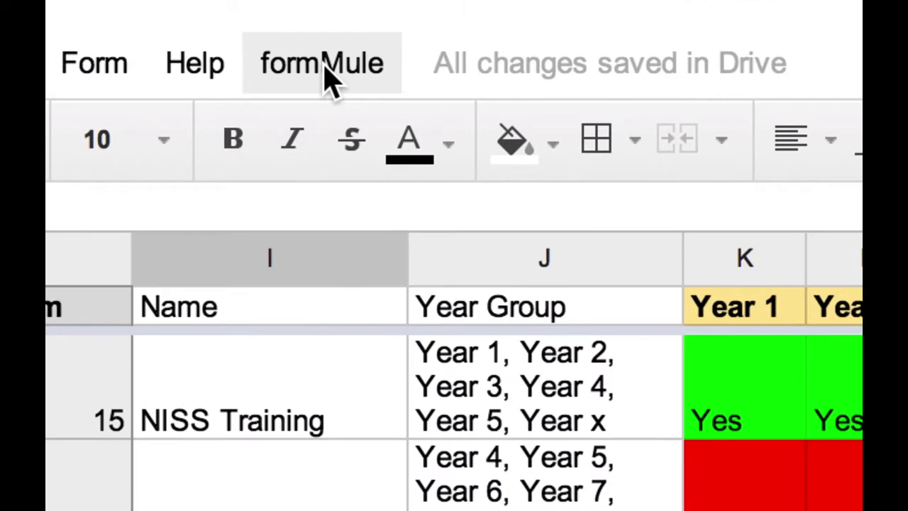
Review the formMule merge setup commands and its advanced options
left_click(327, 71)
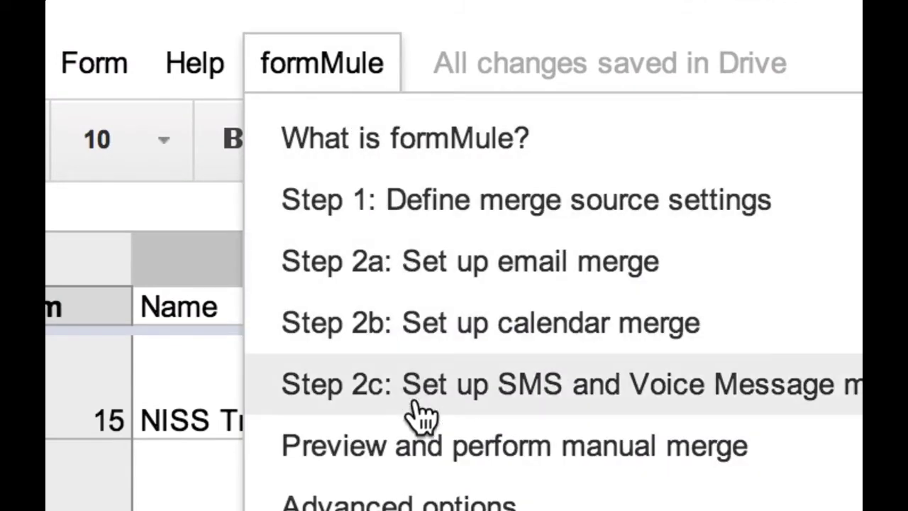
left_click(416, 498)
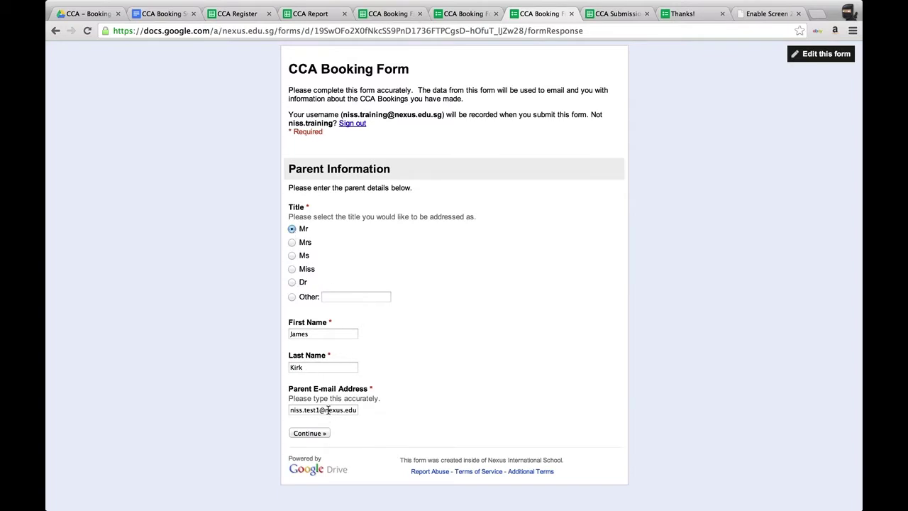
Proceed through the CCA Booking Form's parent and student information pages, keeping the filled-in details
left_click(310, 434)
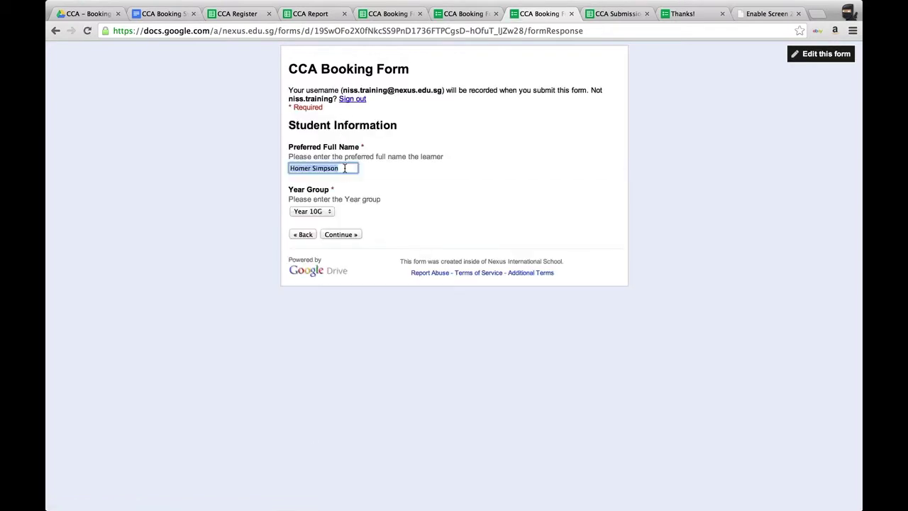
left_click(344, 168)
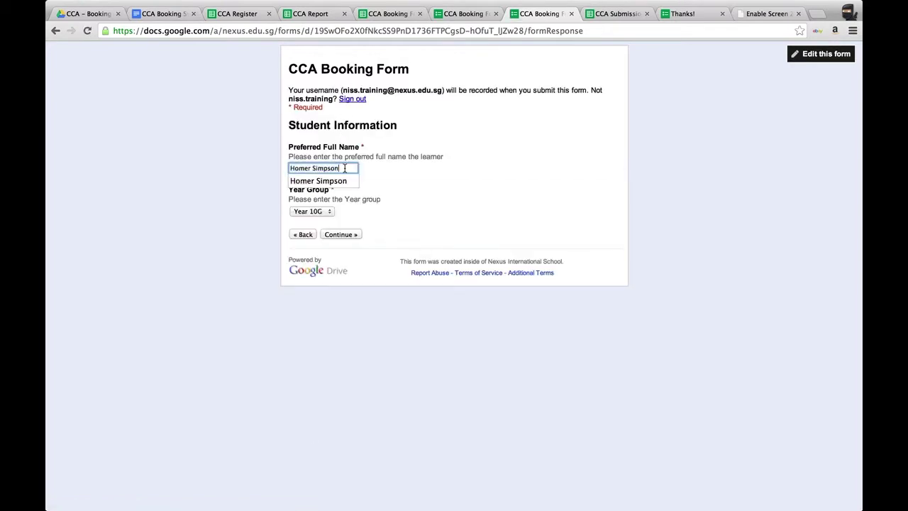
left_click(405, 180)
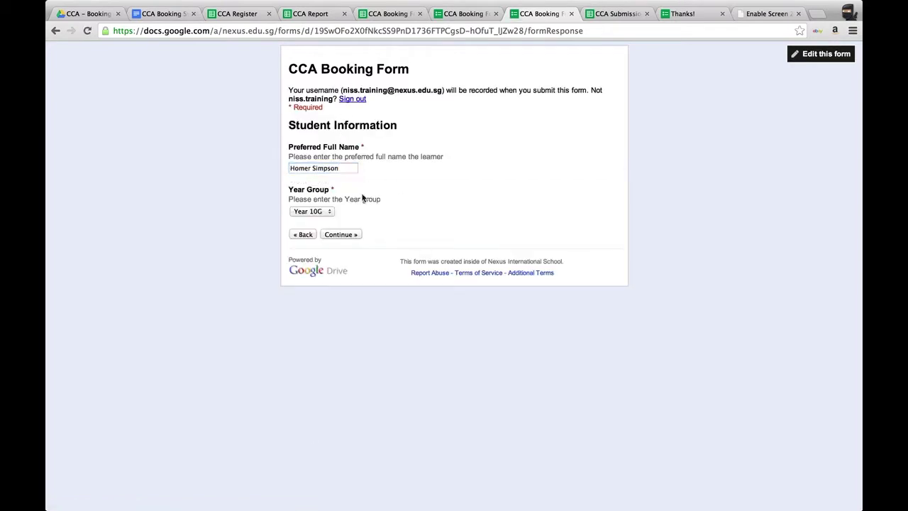
left_click(340, 235)
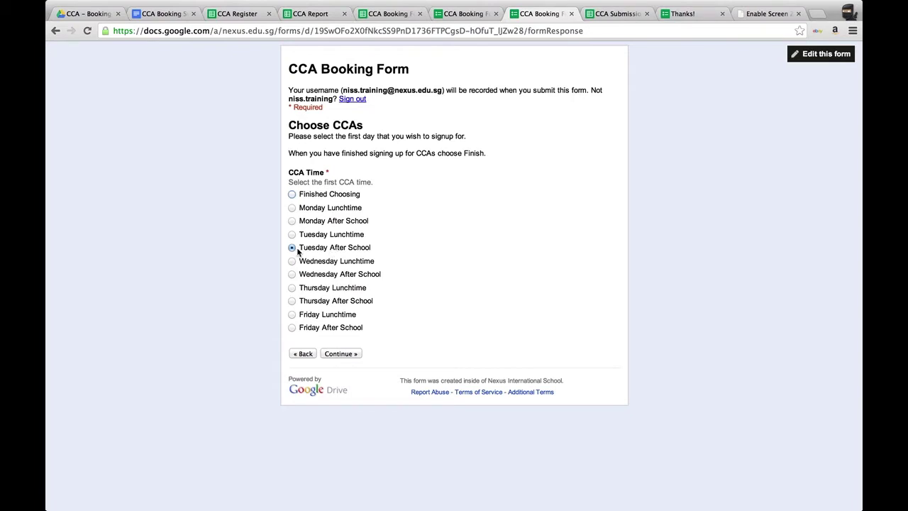
Choose Nexus TV as the Tuesday After School CCA and return to the CCA time selection
left_click(341, 352)
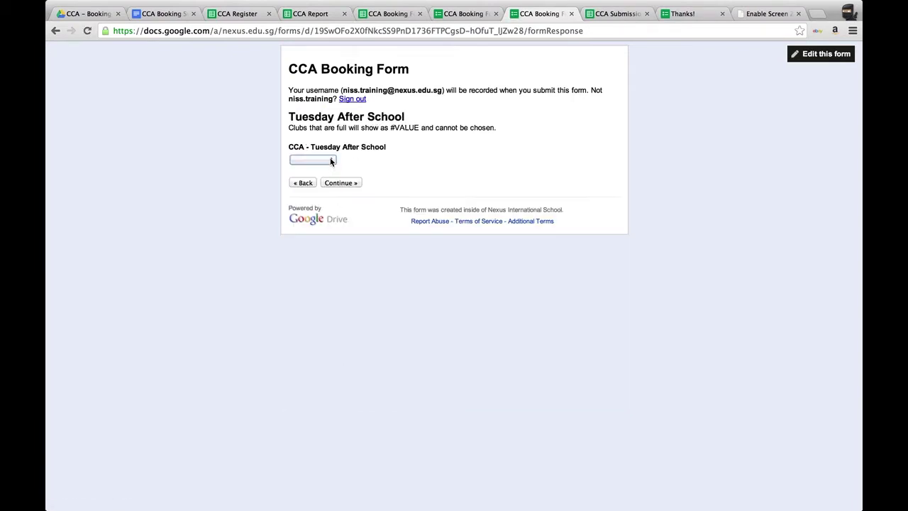
left_click(330, 161)
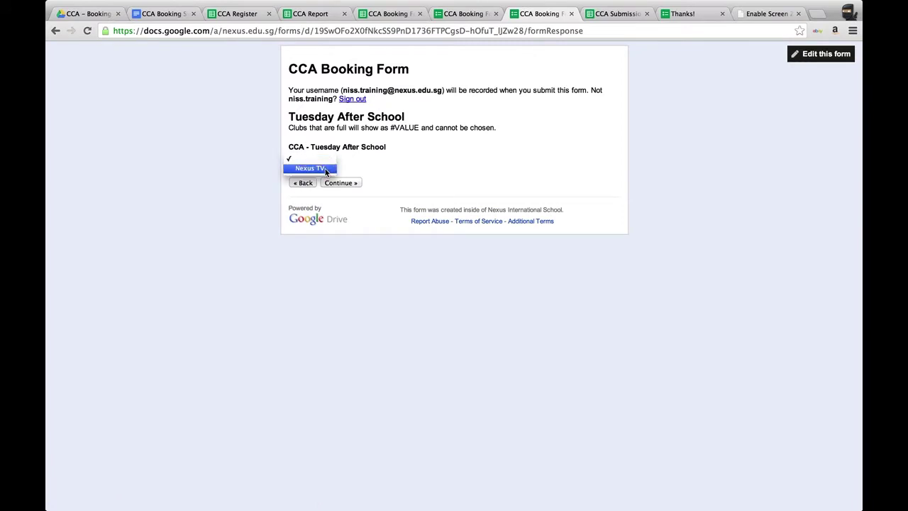
left_click(326, 168)
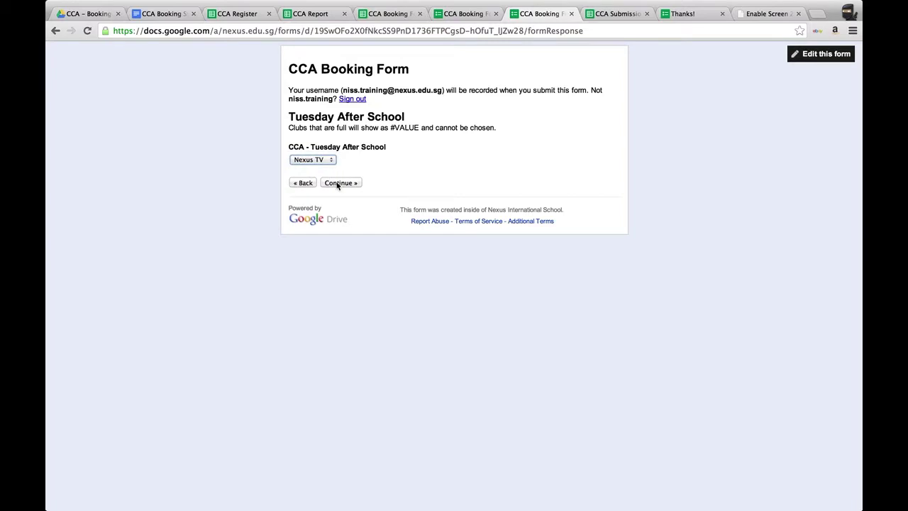
left_click(340, 183)
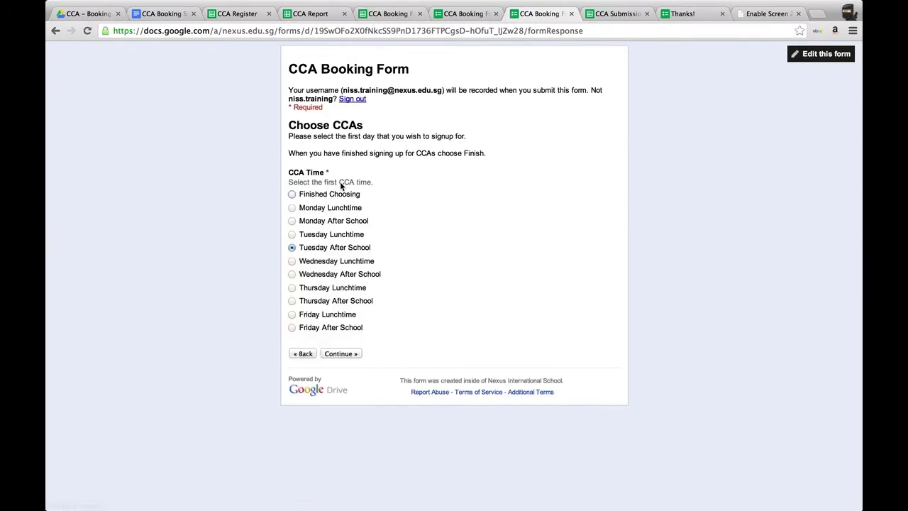
Choose the Wednesday After School slot and book Minecraft for it
left_click(292, 276)
left_click(342, 354)
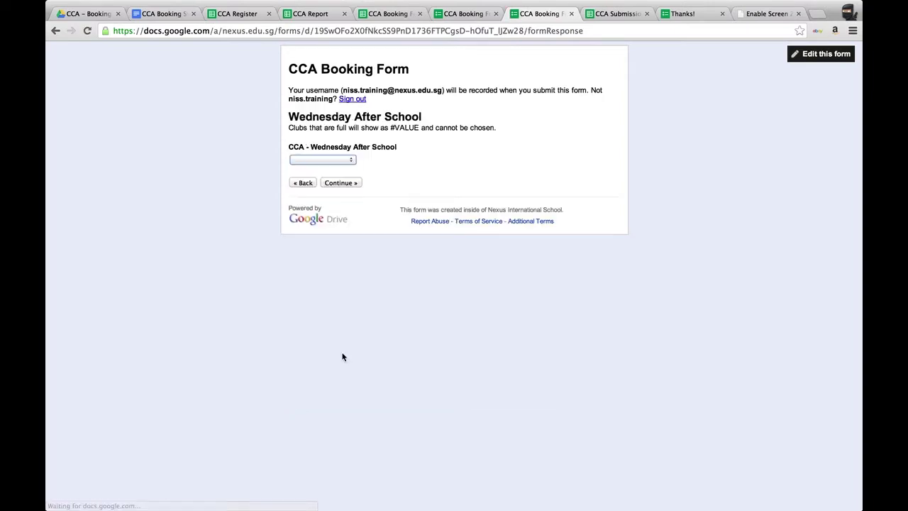
left_click(349, 160)
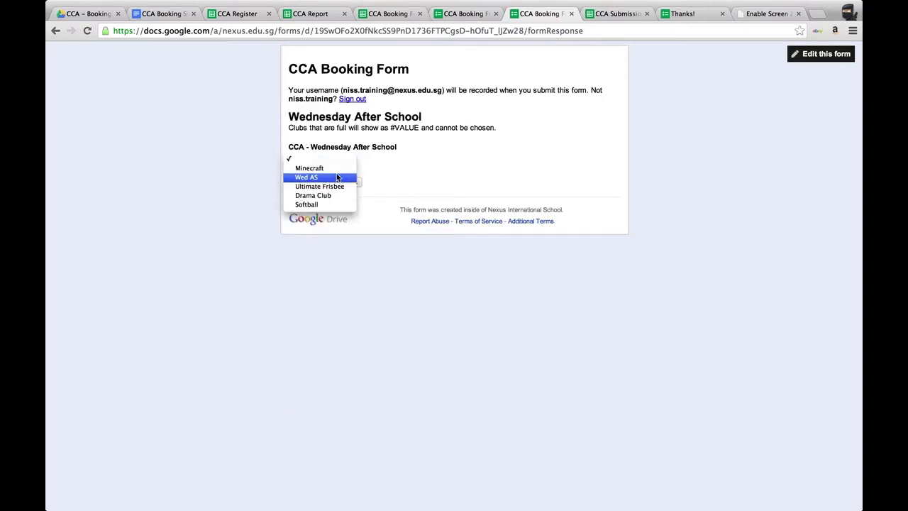
left_click(334, 168)
left_click(342, 184)
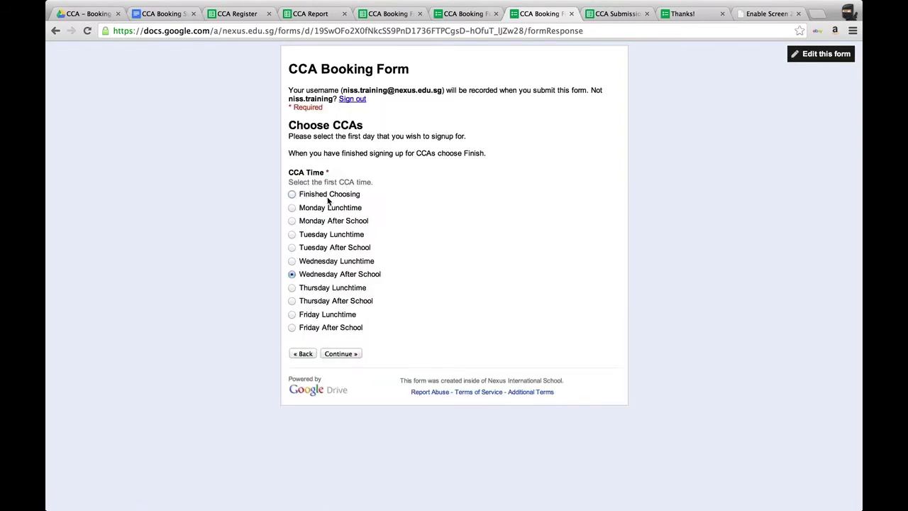
Mark the CCA selection as Finished Choosing, add the comment "Notes for teacher", and submit the booking form
left_click(292, 196)
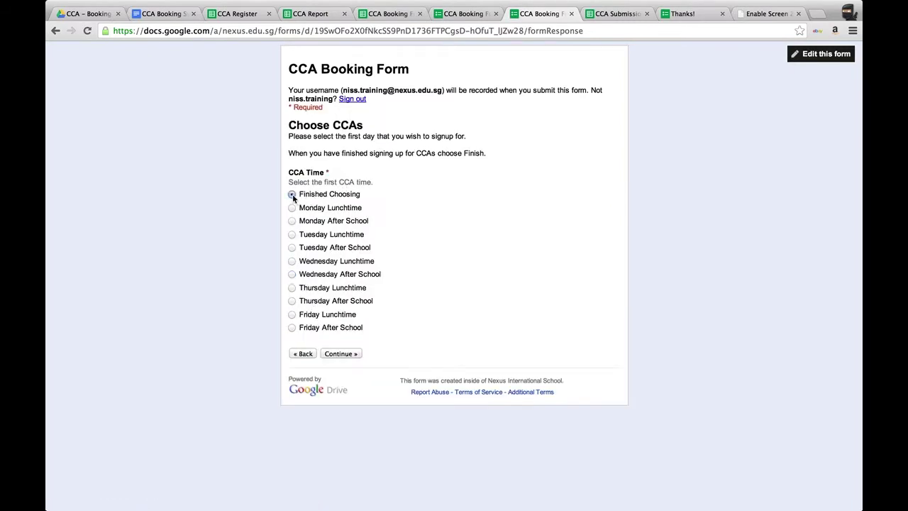
left_click(339, 354)
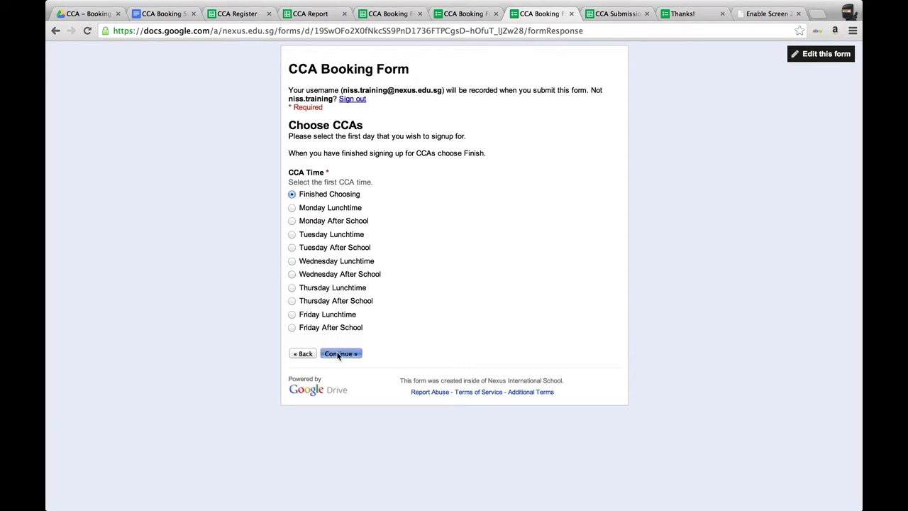
type("Notes for teacher")
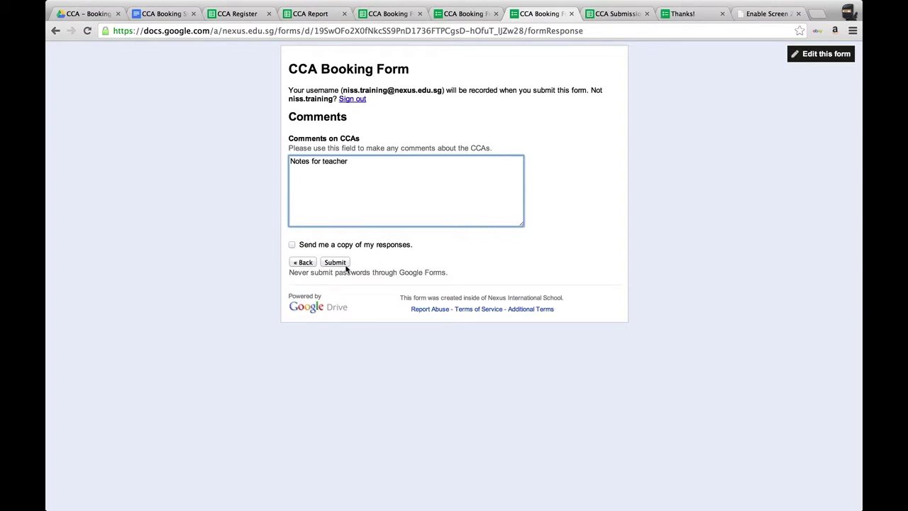
left_click(330, 262)
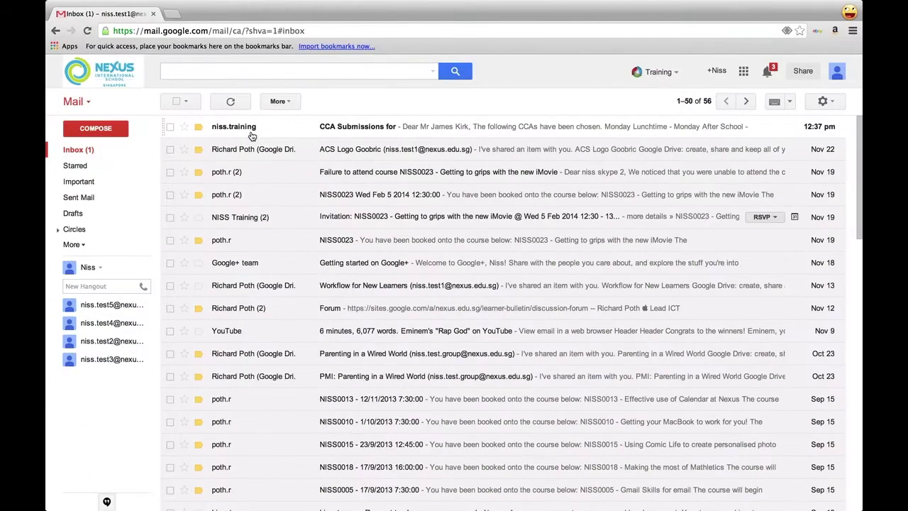
Switch to Gmail and read the newest CCA Submissions email in the parent's inbox and in the training account's inbox
left_click(247, 127)
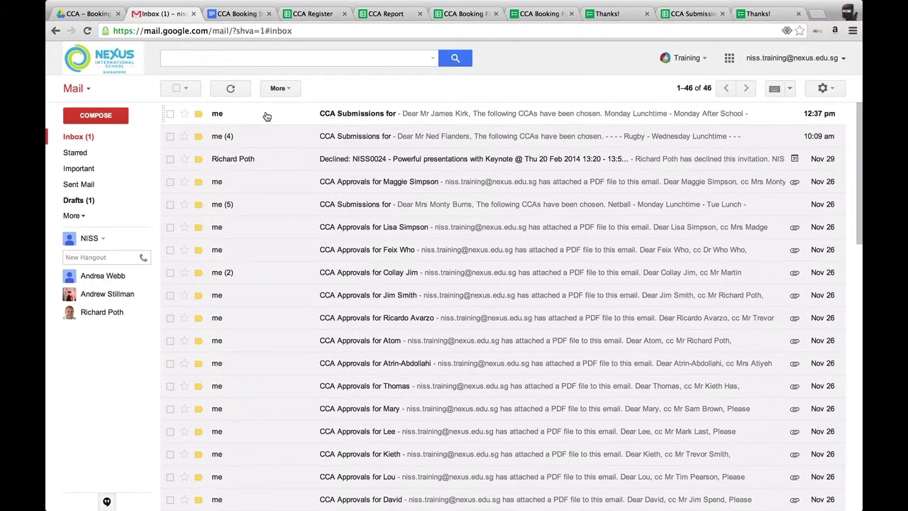
left_click(267, 116)
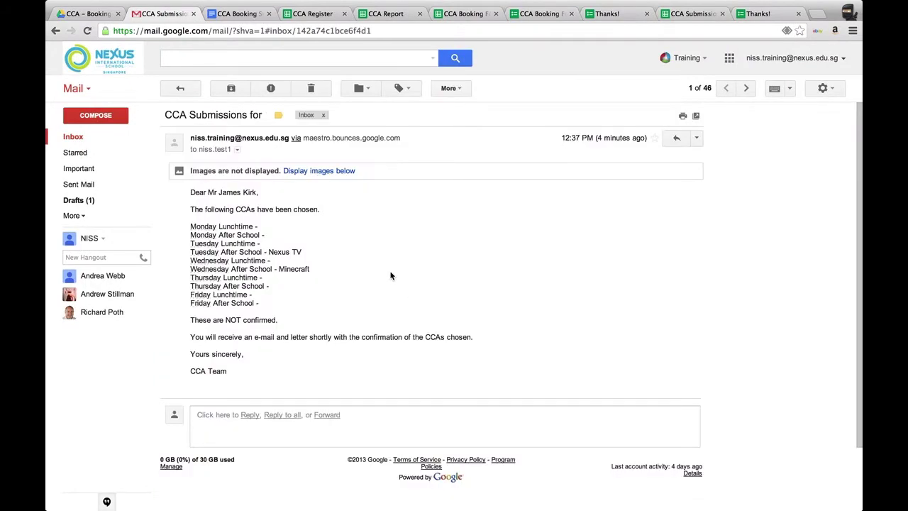
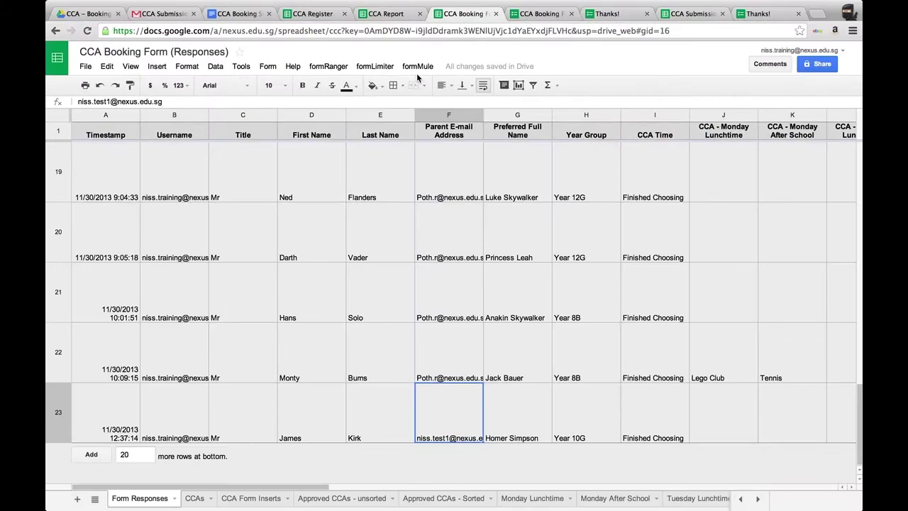
Examine the newest booking's chosen CCAs and teacher comment in the CCA Booking Form responses
scroll(659, 351, "right", 10)
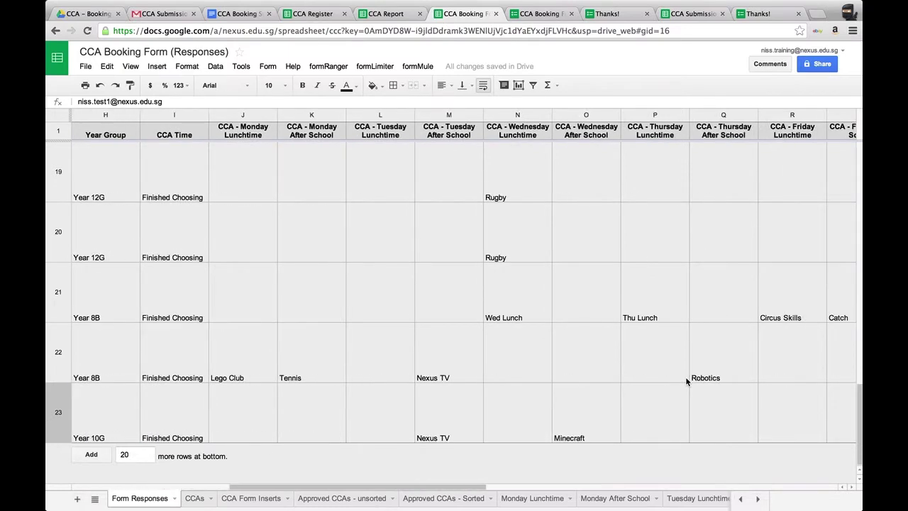
scroll(686, 381, "right", 2)
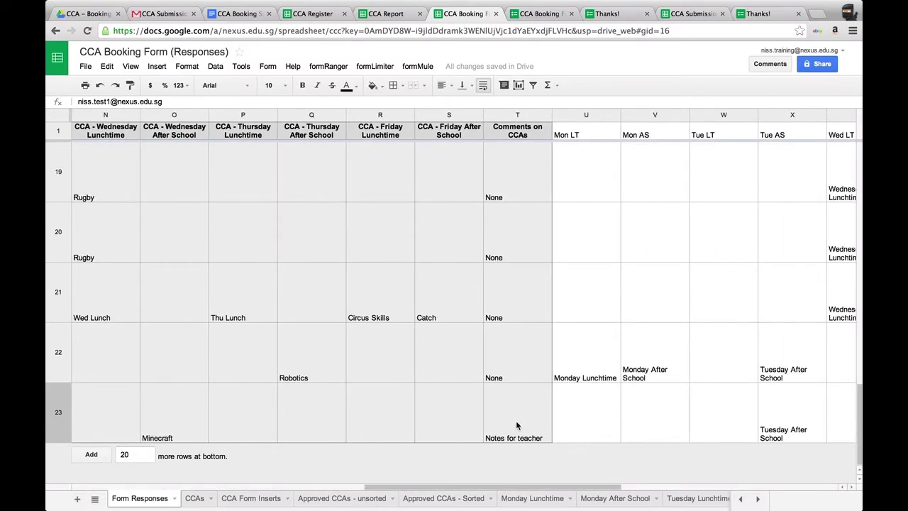
scroll(516, 425, "right", 3)
scroll(516, 425, "right", 1)
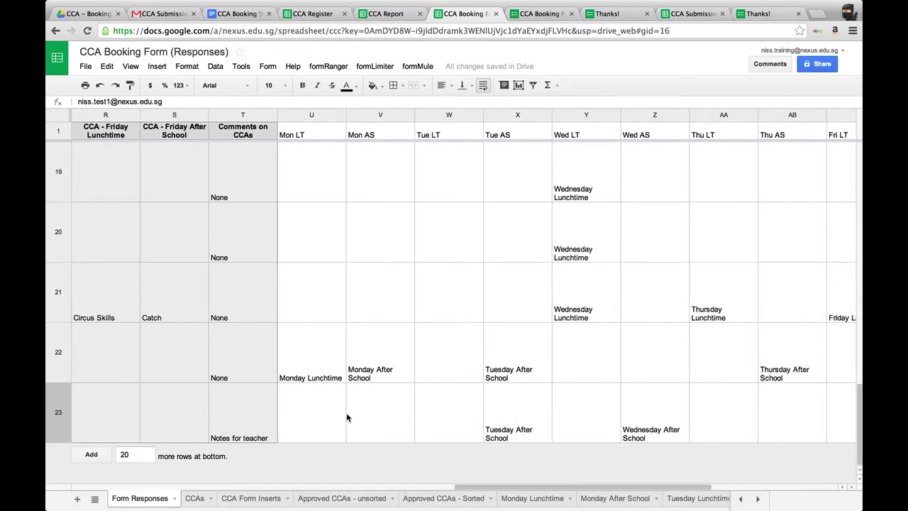
Examine the newest response's CCA time columns from Mon LT through the Year and full name columns, and open the formMule options
left_click(307, 417)
key("Right")
key("Right")
key("Left")
key("Left")
key("Right")
key("Right")
key("Right")
key("Right")
key("Right")
key("Right")
key("Right")
scroll(516, 425, "right", 6)
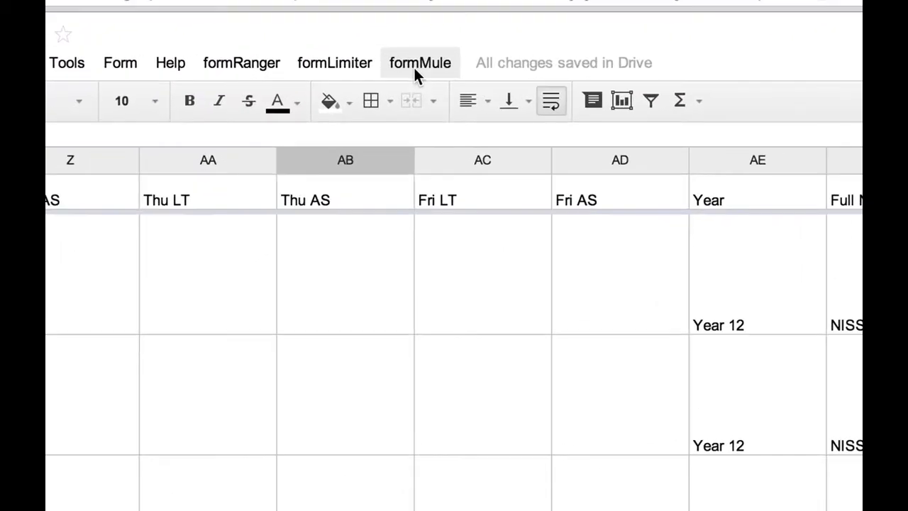
left_click(417, 70)
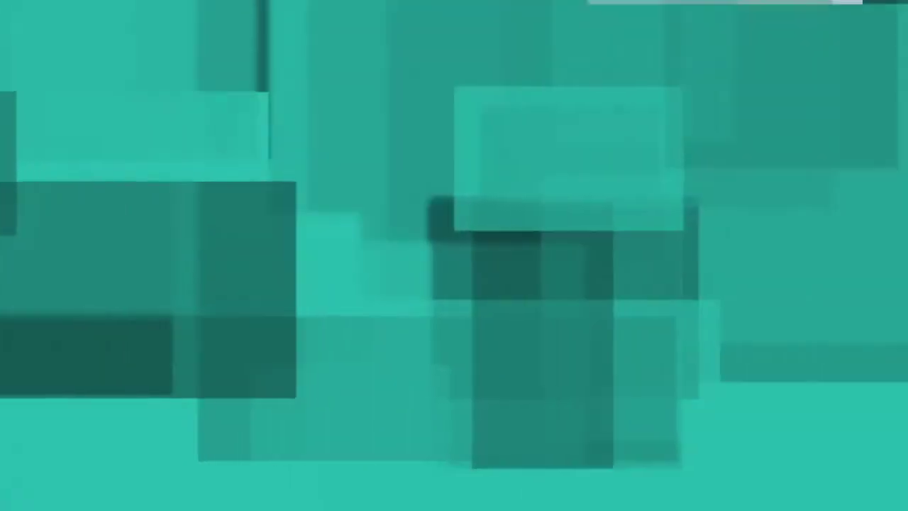
Compare the Monday Lunchtime list in the CCA Form Inserts sheet with the options of the booking form's CCA - Monday Lunchtime question
left_click(269, 499)
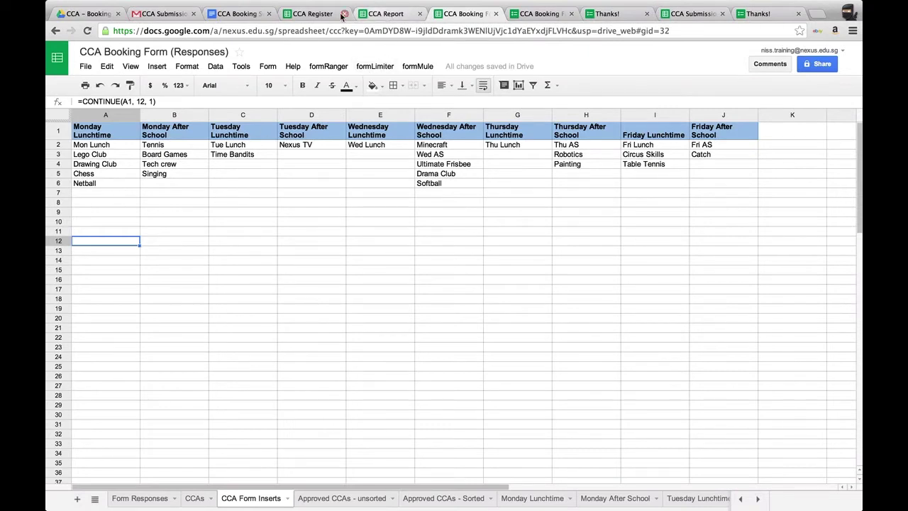
left_click(541, 15)
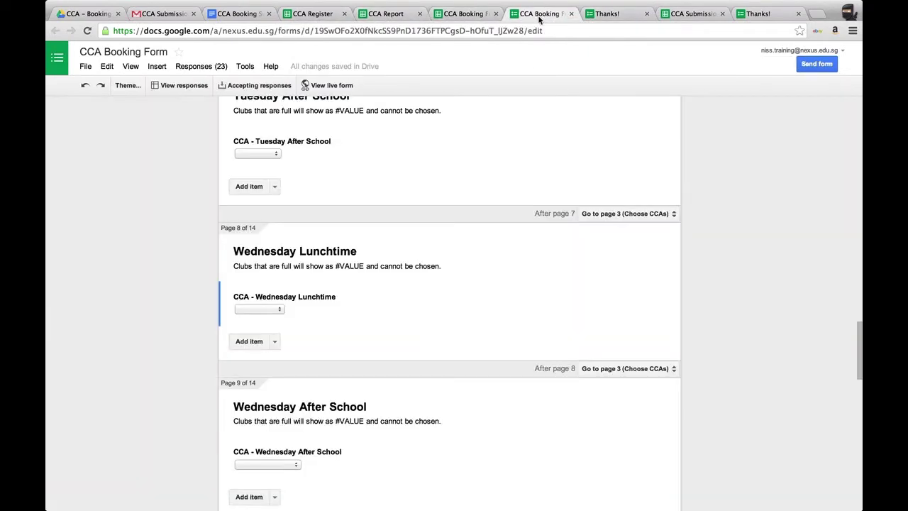
scroll(499, 347, "up", 10)
left_click(499, 341)
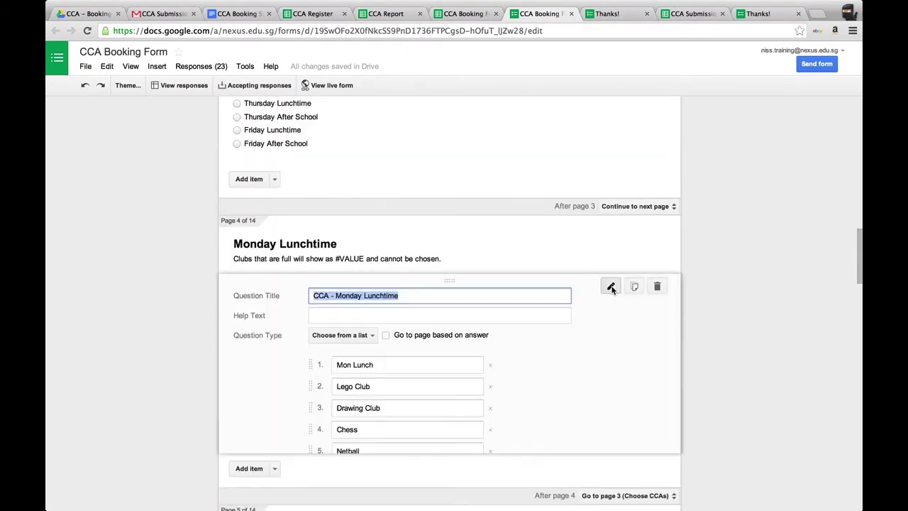
scroll(511, 375, "down", 3)
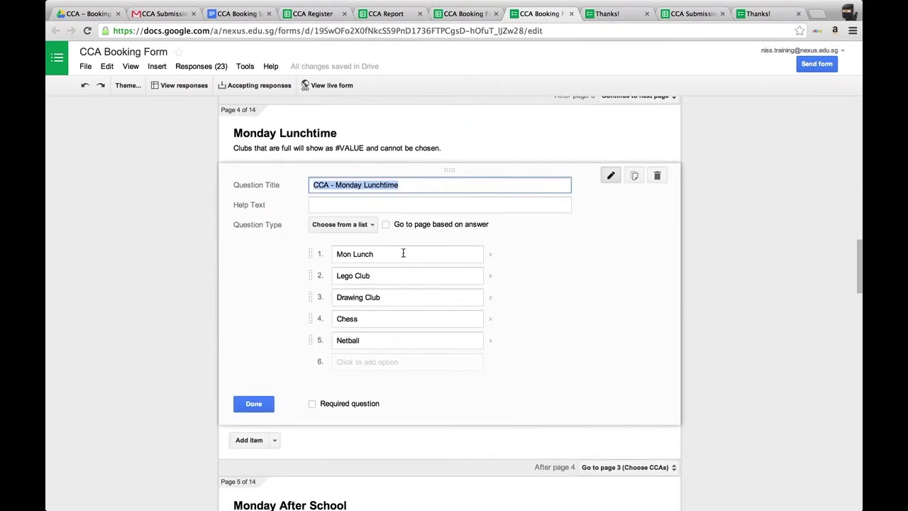
left_click(463, 13)
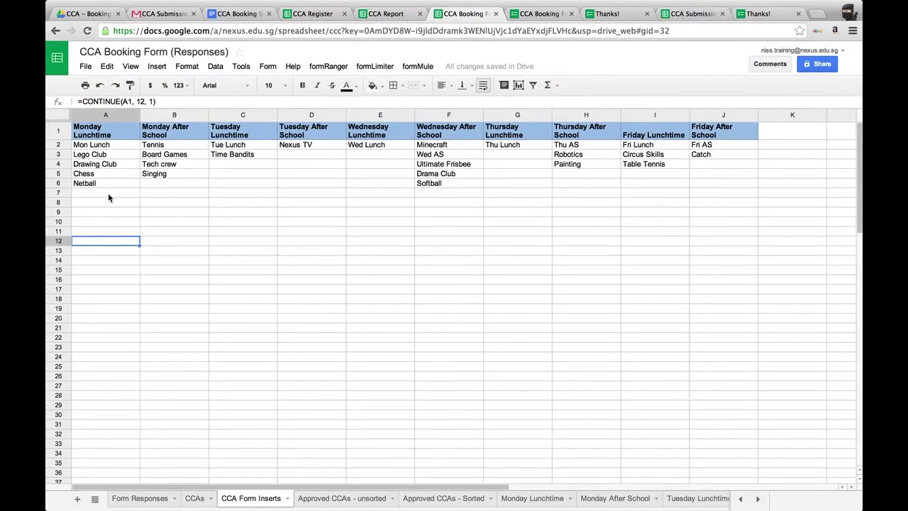
Examine the submitted activities, their CCA times and year groups in the CCA Submission responses
left_click(695, 14)
scroll(441, 389, "down", 5)
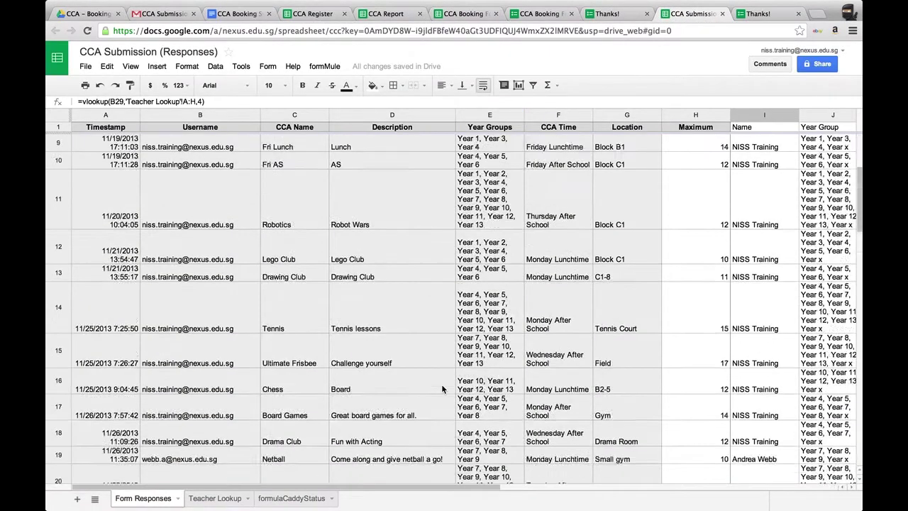
scroll(442, 384, "down", 5)
scroll(441, 384, "right", 2)
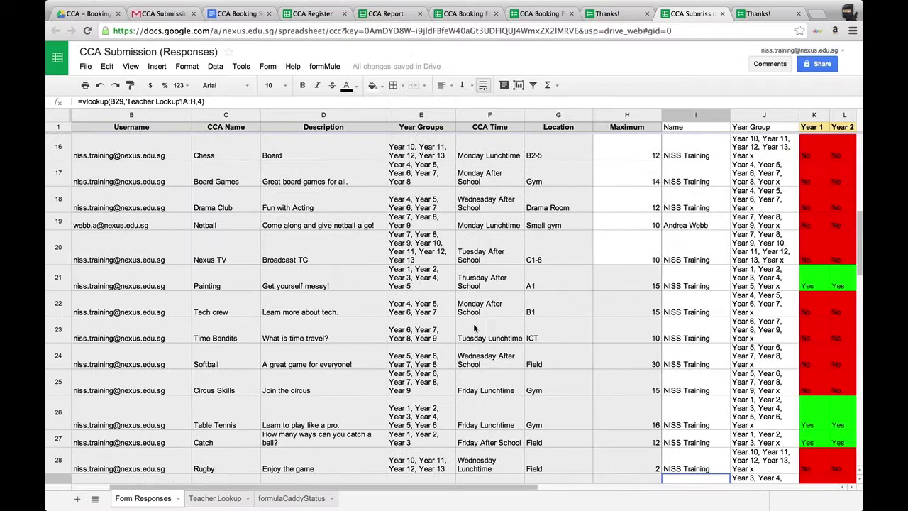
Recheck the booking form's Monday Lunchtime options against the CCA Form Inserts sheet and open the formRanger options
left_click(539, 14)
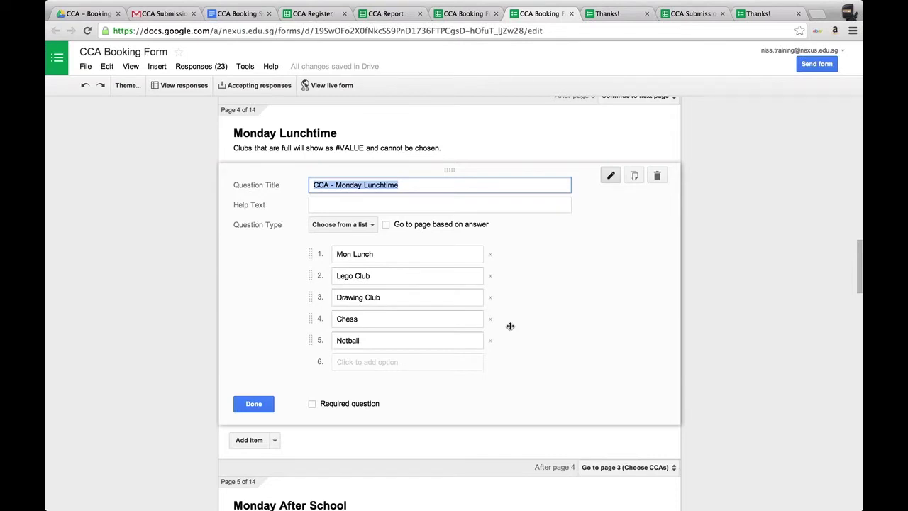
left_click(464, 14)
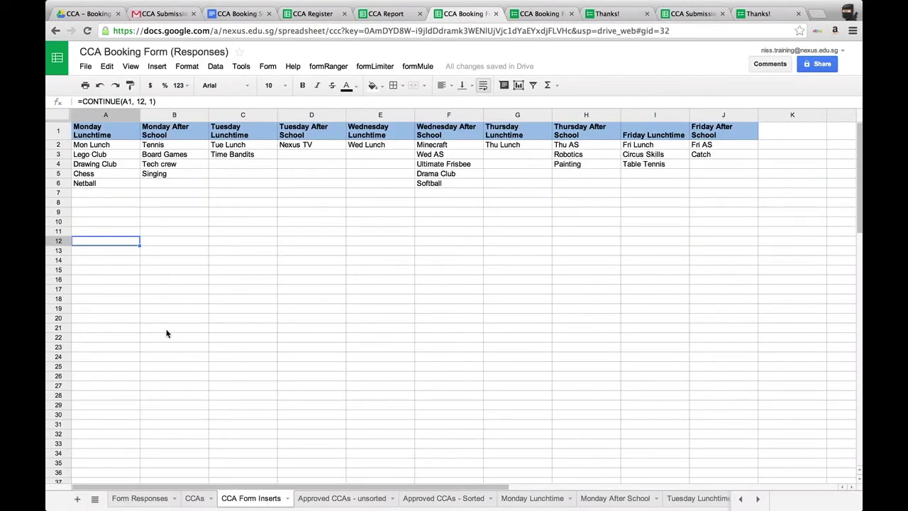
left_click(329, 69)
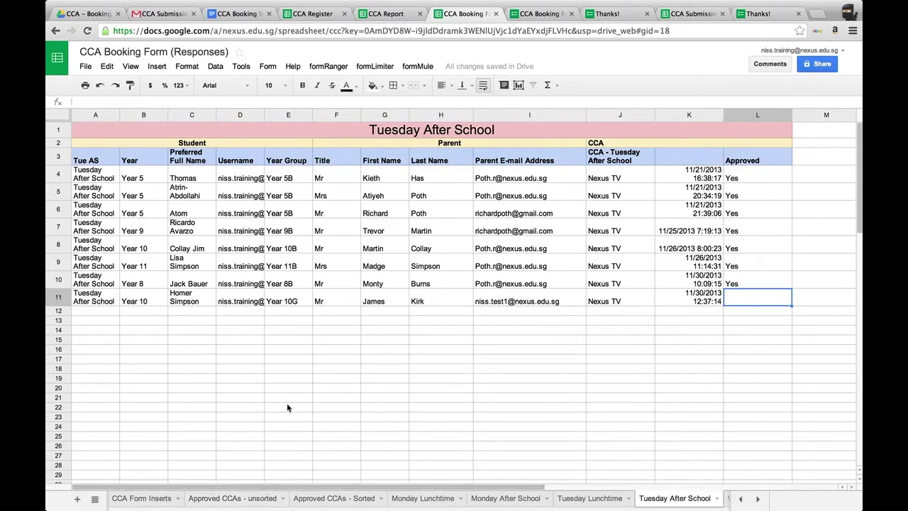
Examine the Approved CCAs - unsorted sheet, from its column headings and Approved column down to its last booking
left_click(235, 498)
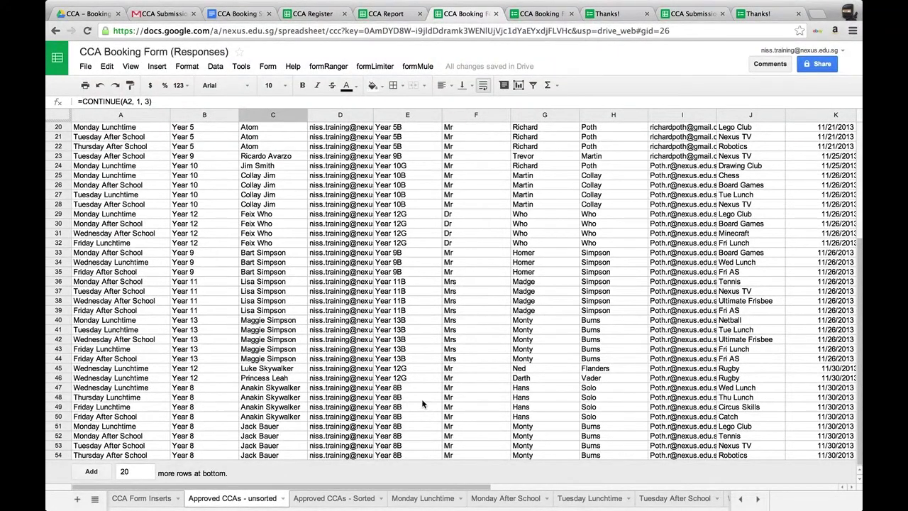
scroll(465, 326, "up", 4)
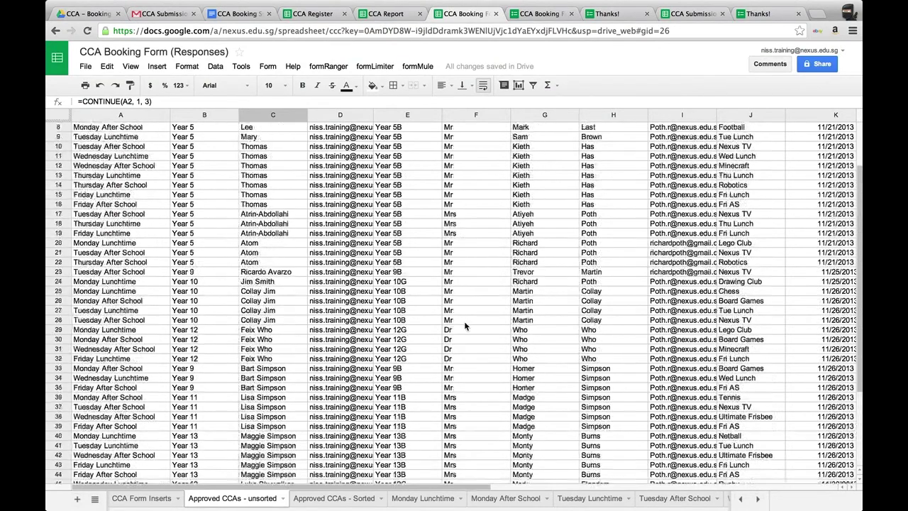
scroll(464, 325, "up", 3)
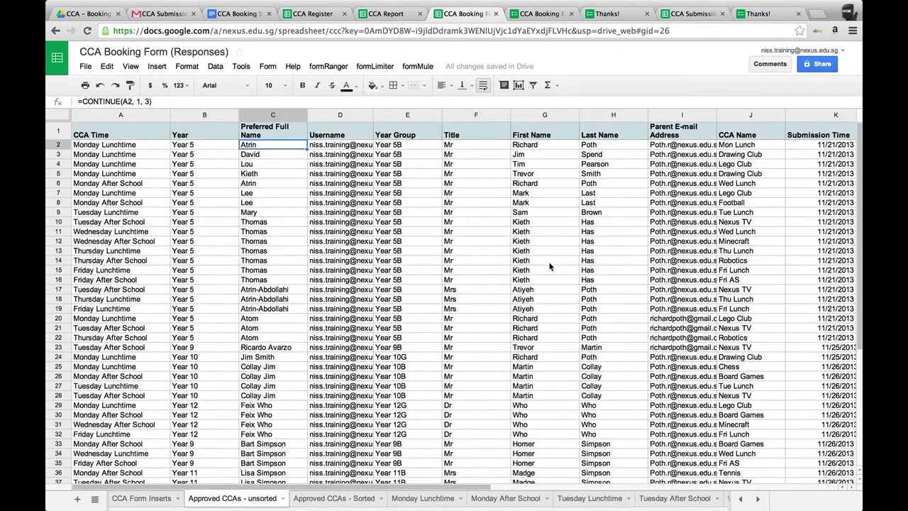
scroll(546, 261, "right", 5)
scroll(550, 266, "left", 4)
scroll(550, 266, "down", 2)
scroll(550, 266, "up", 2)
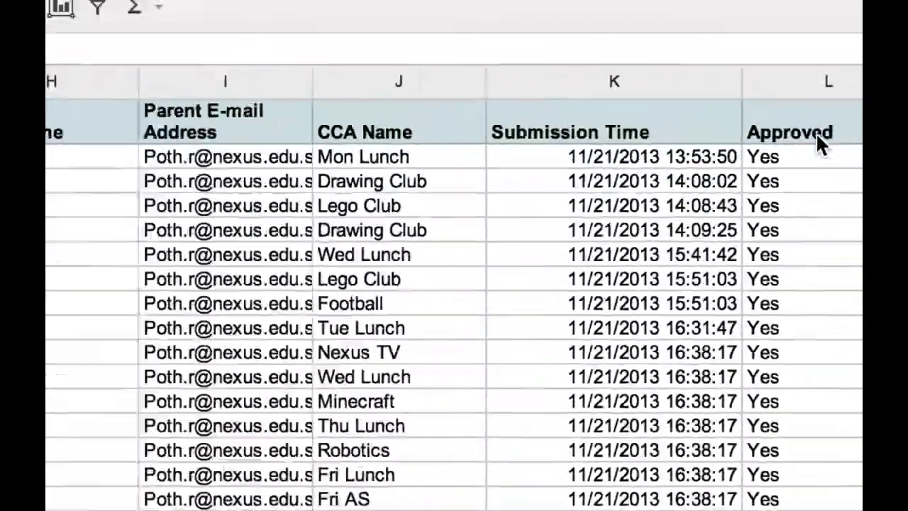
scroll(150, 306, "down", 6)
scroll(151, 307, "left", 1)
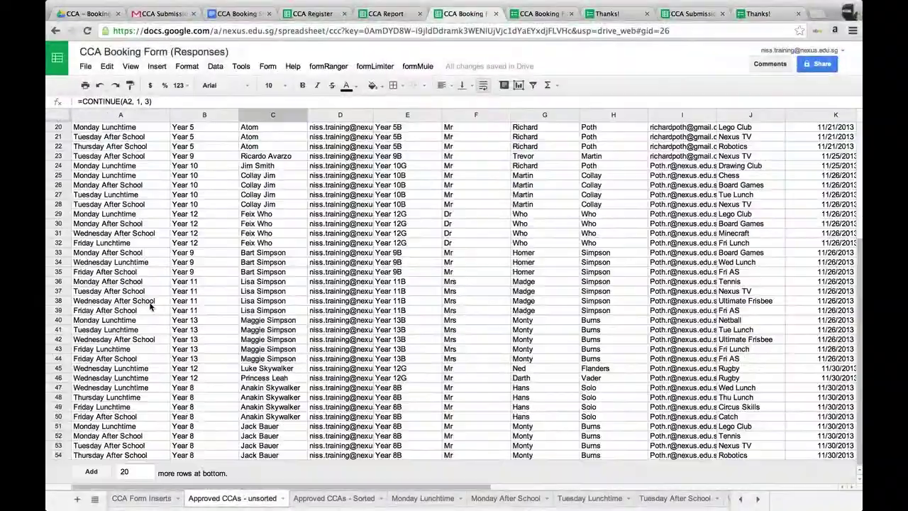
scroll(296, 204, "up", 6)
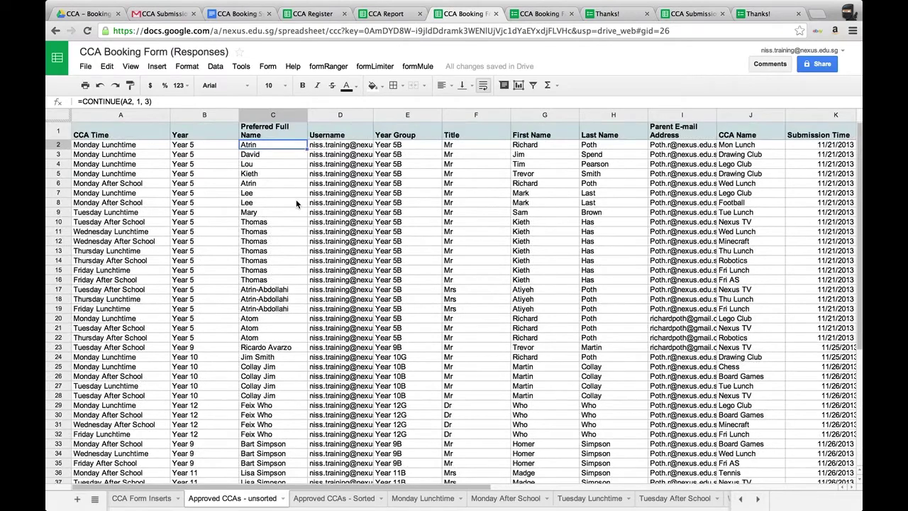
scroll(297, 203, "down", 6)
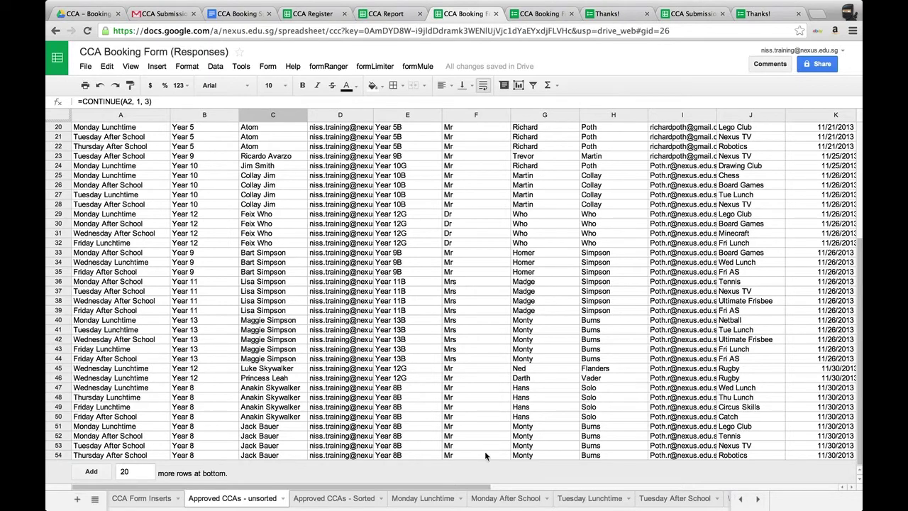
Approve the newest Nexus TV booking in the Tuesday After School sheet by entering Yes in cell L11
left_click(675, 498)
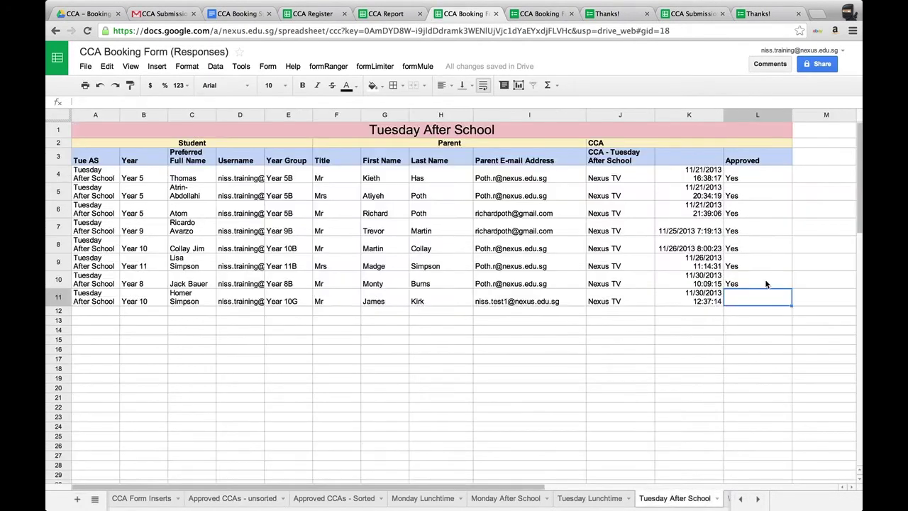
type("Yes")
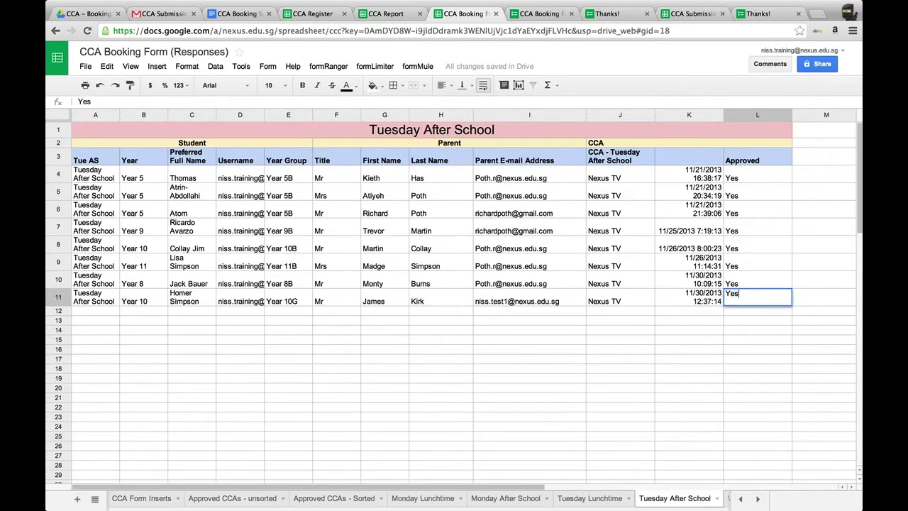
key("Return")
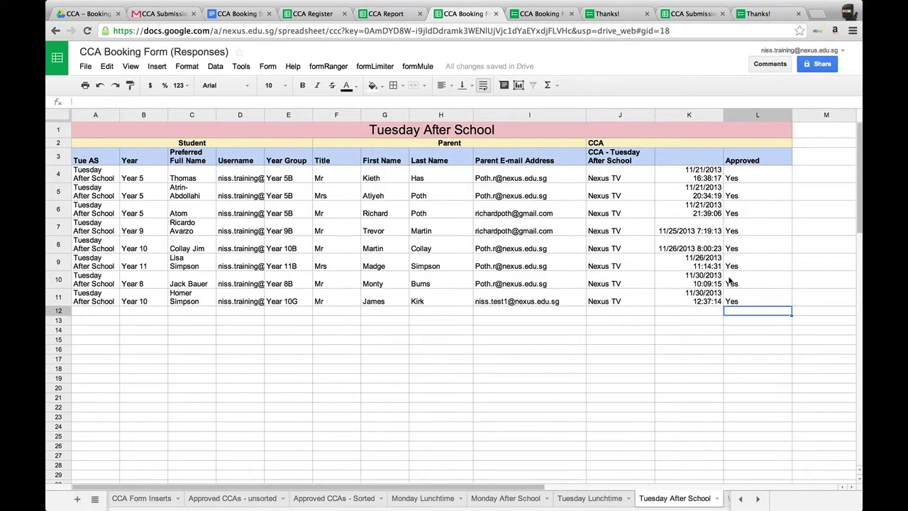
Check the end of the Approved CCAs - unsorted sheet for the newly approved Nexus TV booking
left_click(245, 500)
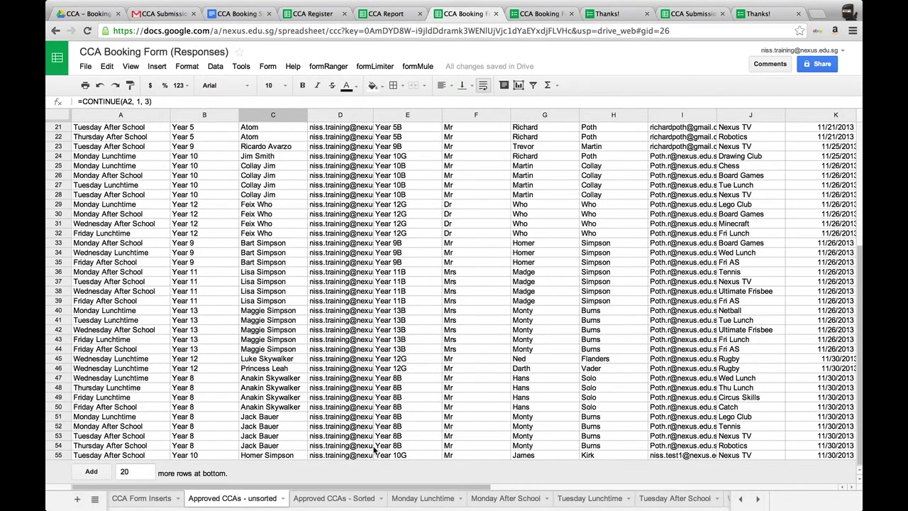
scroll(677, 434, "right", 5)
scroll(681, 433, "left", 5)
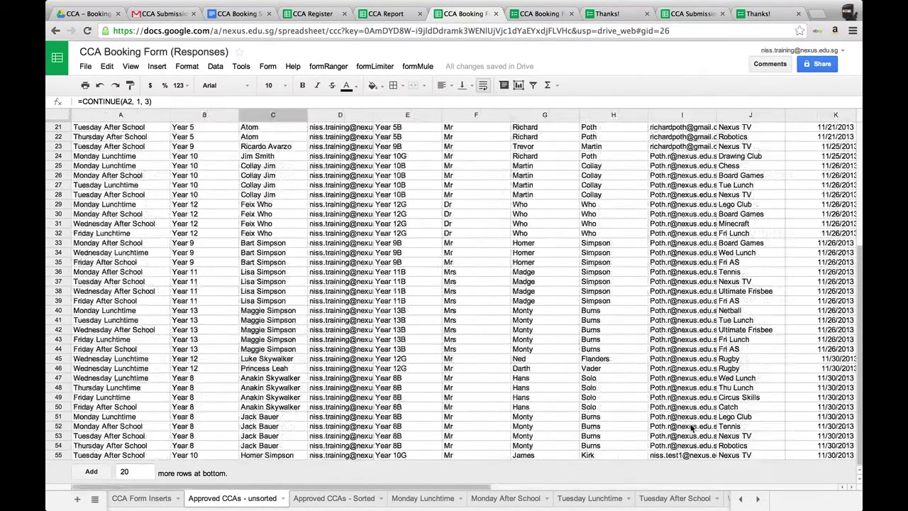
Locate the newly approved Nexus TV booking in the Approved CCAs - Sorted sheet and select its entire row
left_click(335, 499)
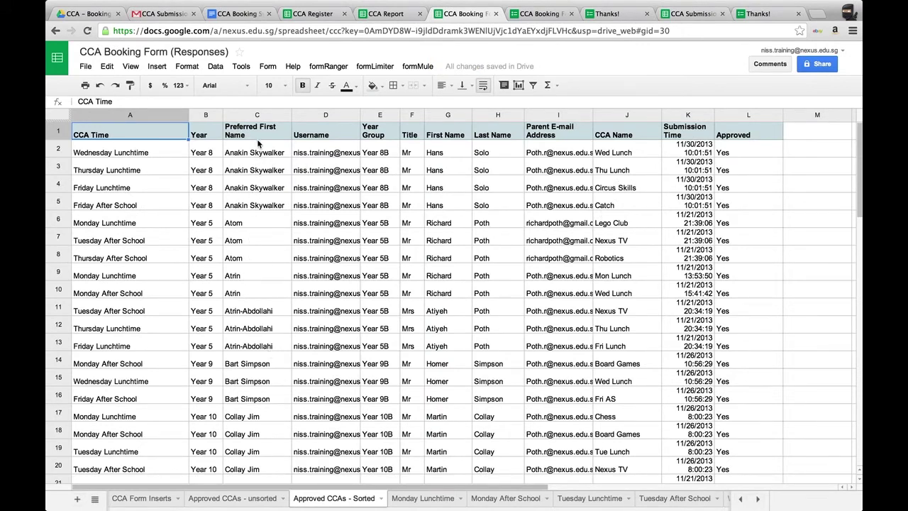
scroll(265, 286, "down", 5)
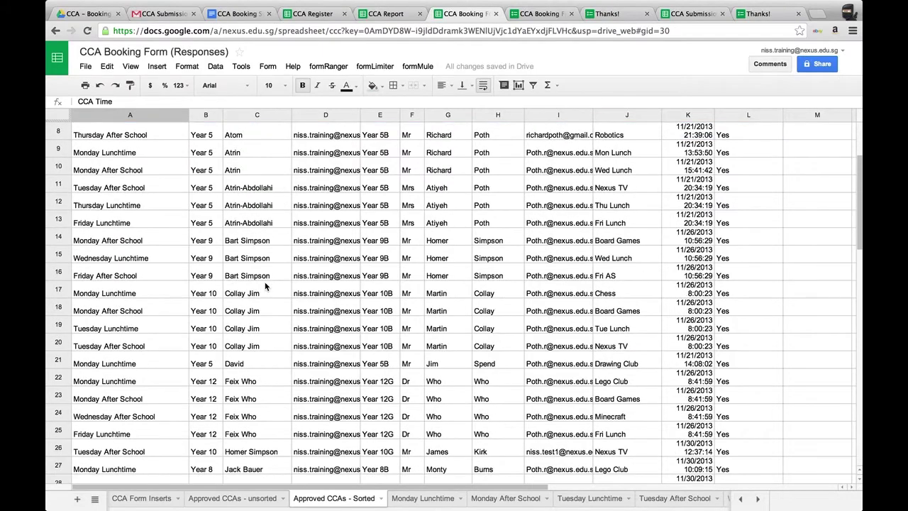
scroll(265, 286, "down", 10)
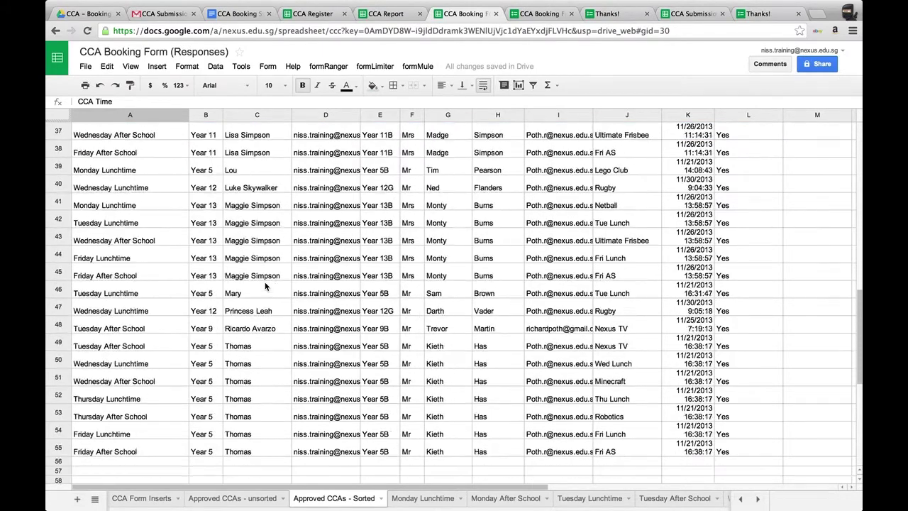
scroll(265, 286, "up", 9)
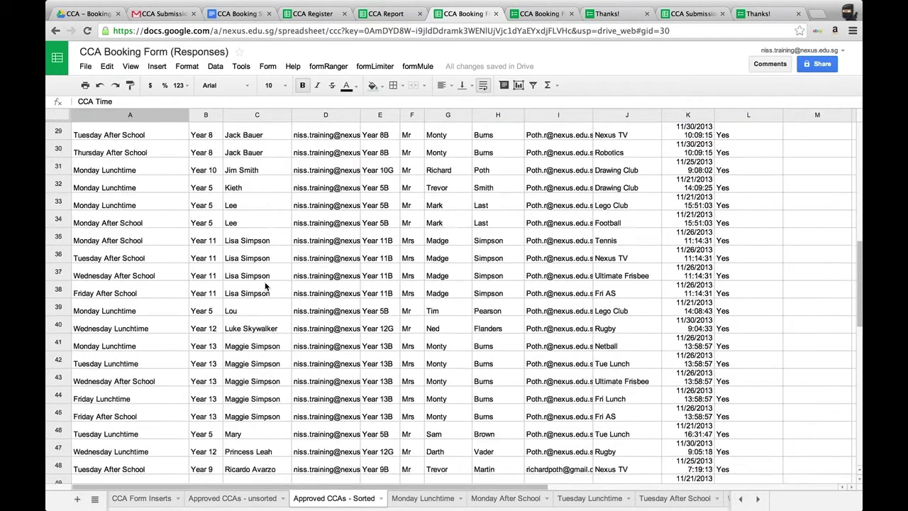
left_click(255, 310)
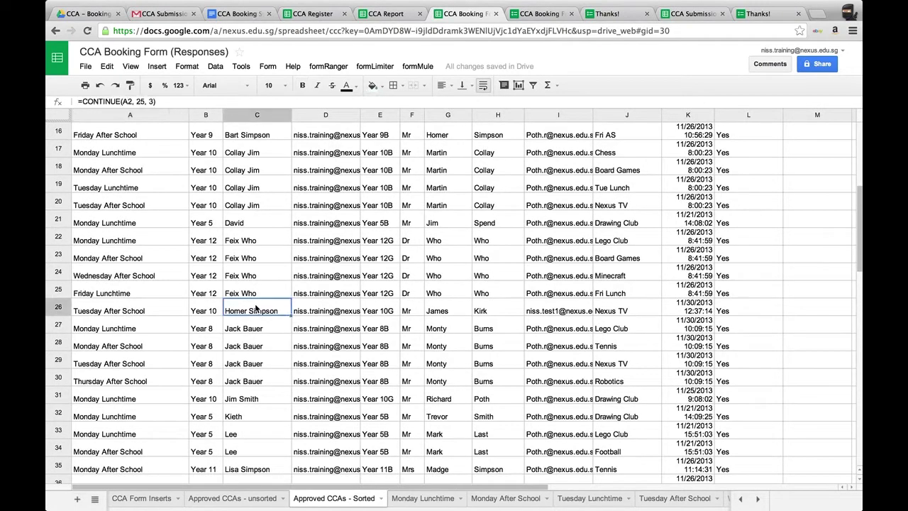
left_click(57, 308)
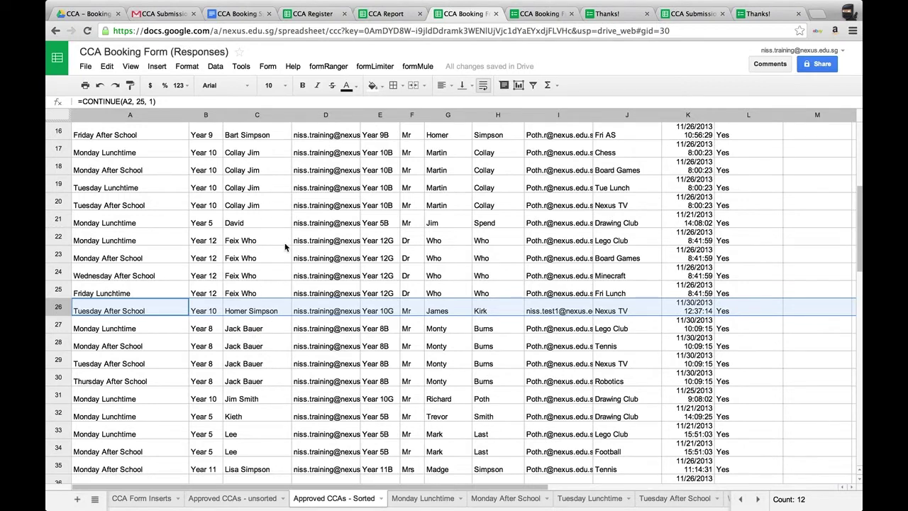
scroll(273, 229, "up", 5)
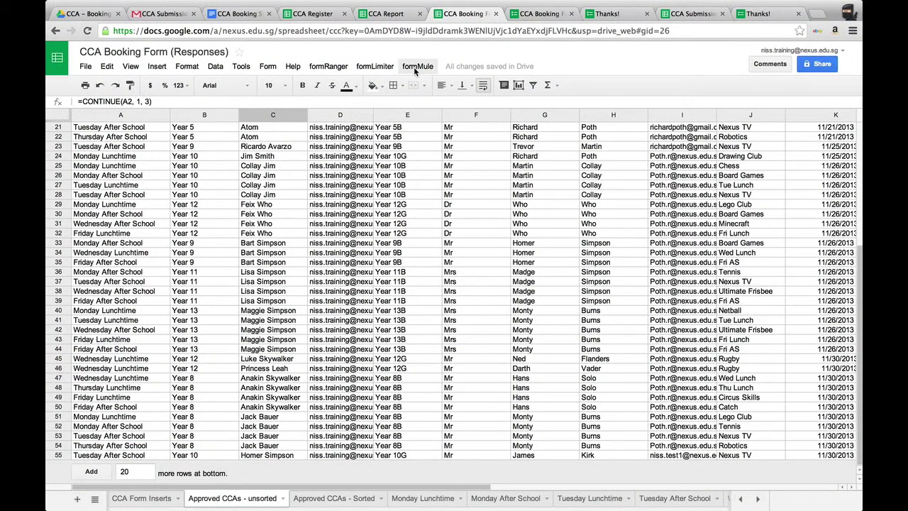
Open the formLimiter settings for the booking responses and view the CCA Booking Form editor
left_click(376, 67)
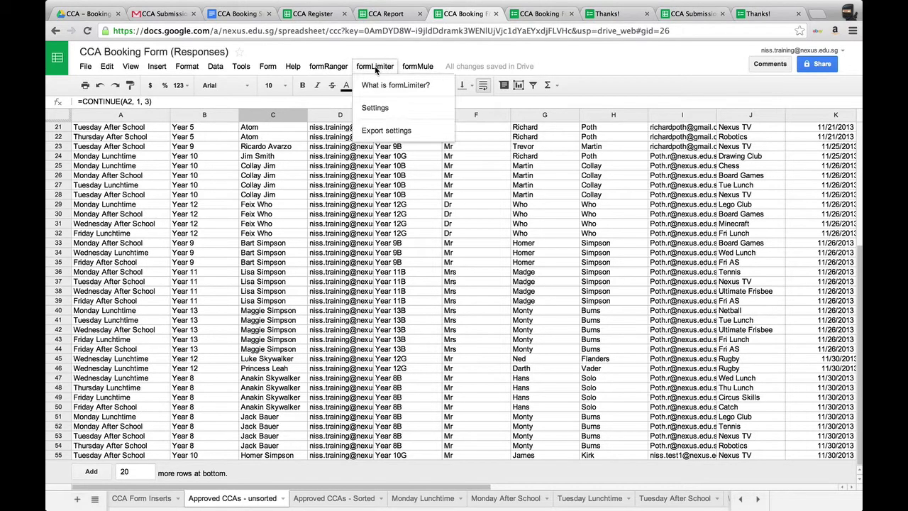
left_click(400, 111)
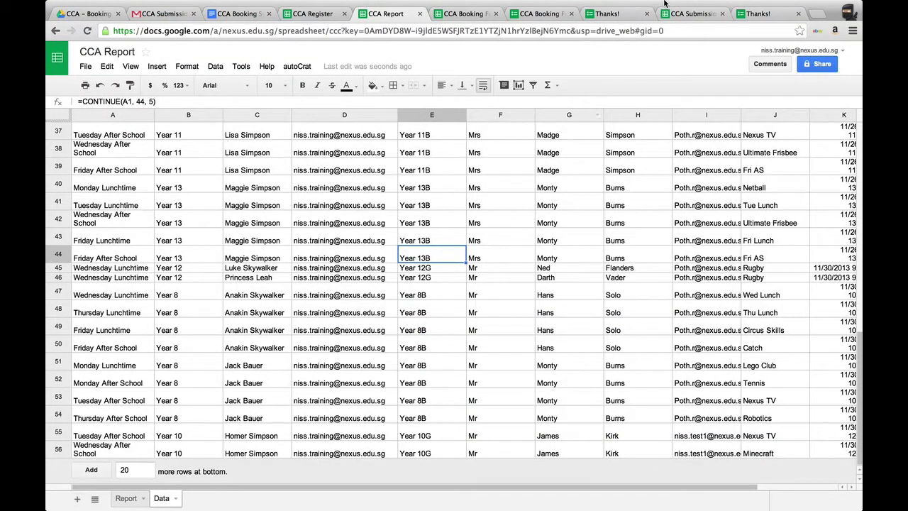
left_click(540, 15)
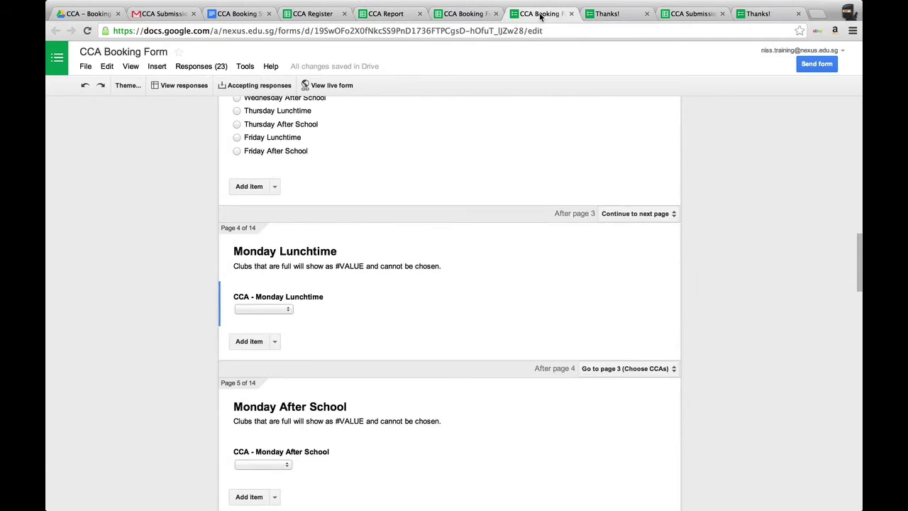
Check the Nexus TV and Minecraft entries in the last two rows of the CCA Report's Data sheet
left_click(388, 16)
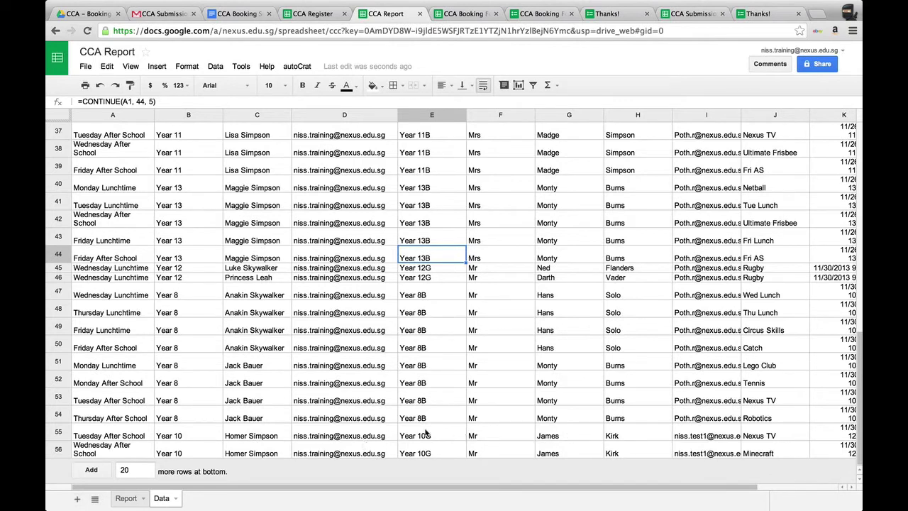
left_click(781, 437)
left_click(782, 451)
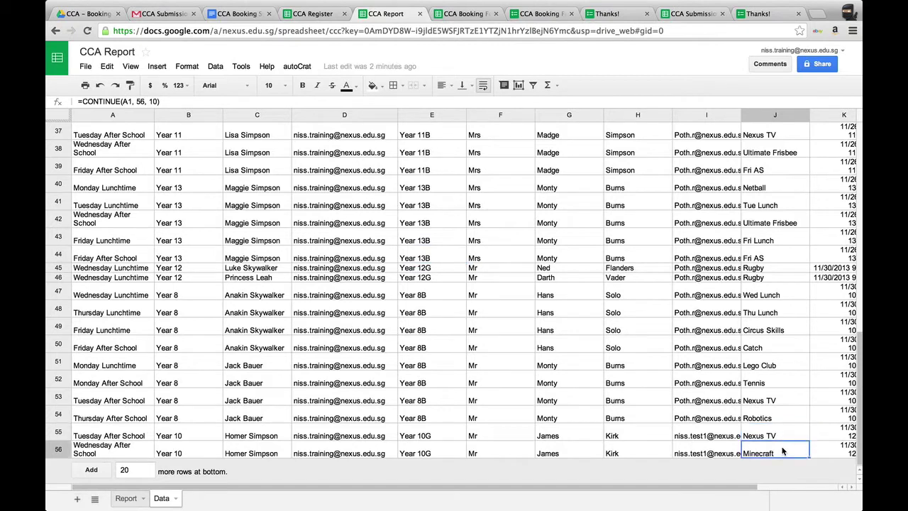
left_click(784, 434)
left_click(788, 453)
Select the last pupil's row 22 in the Report sheet and step through its columns up to Club A
left_click(126, 499)
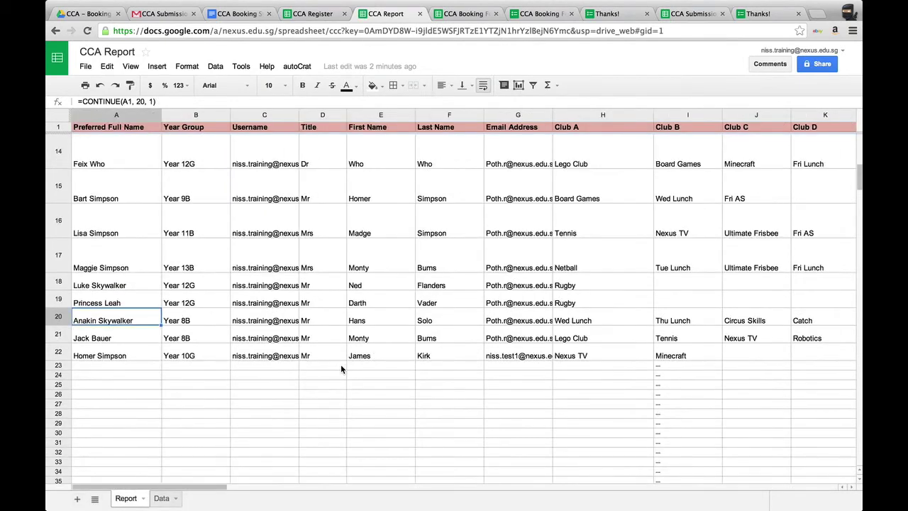
left_click(59, 355)
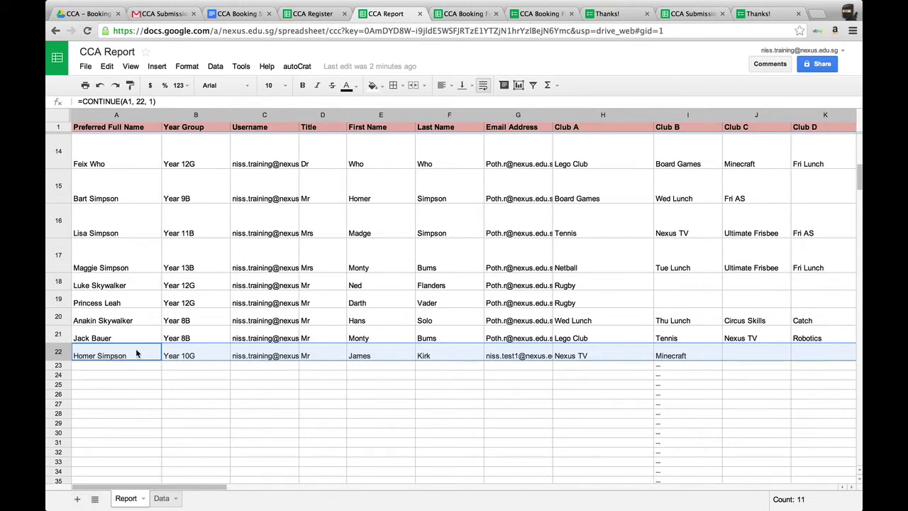
key("Right")
key("Right")
key("Right")
key("Right")
key("Right")
key("Right")
key("Right")
key("Right")
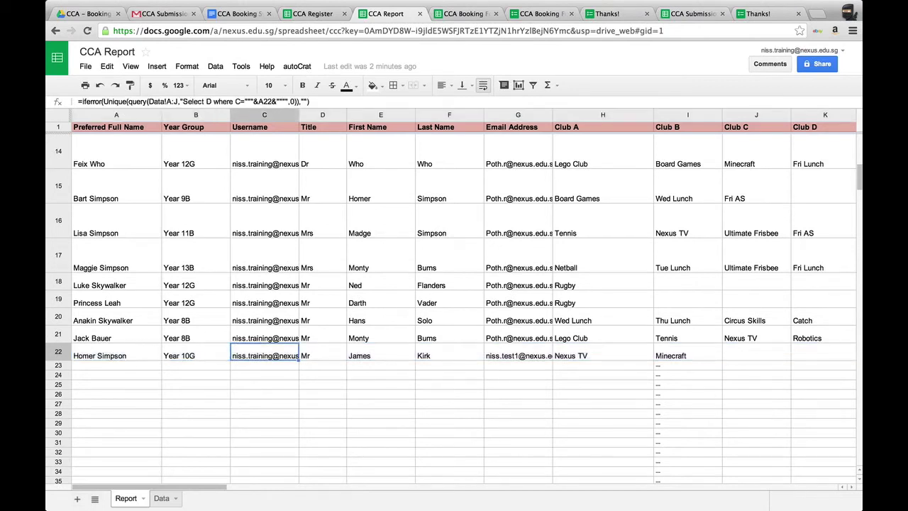
key("Left")
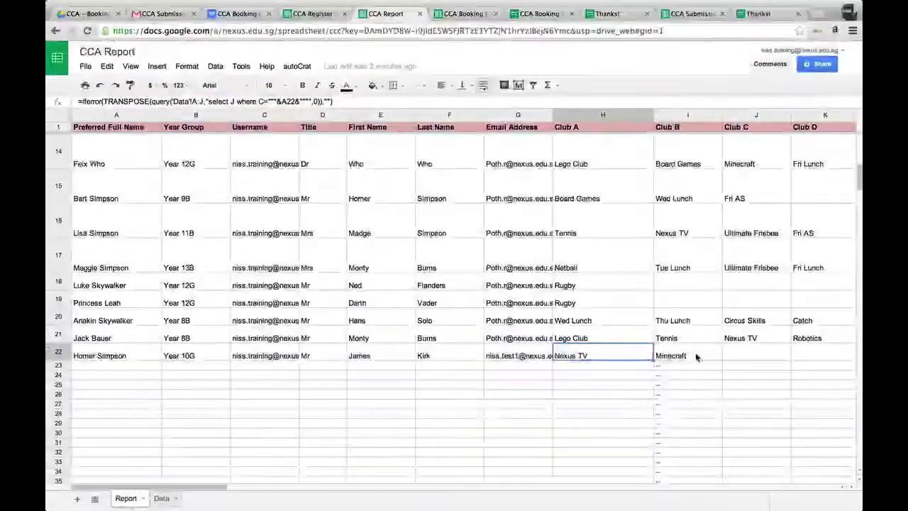
Examine the club and time columns of row 22 in the Report sheet
scroll(699, 355, "right", 10)
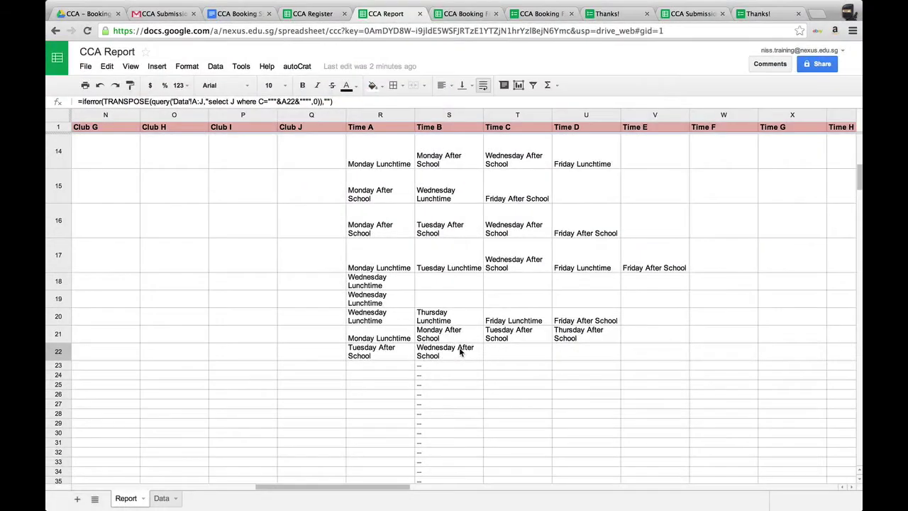
scroll(459, 351, "right", 10)
scroll(459, 350, "left", 10)
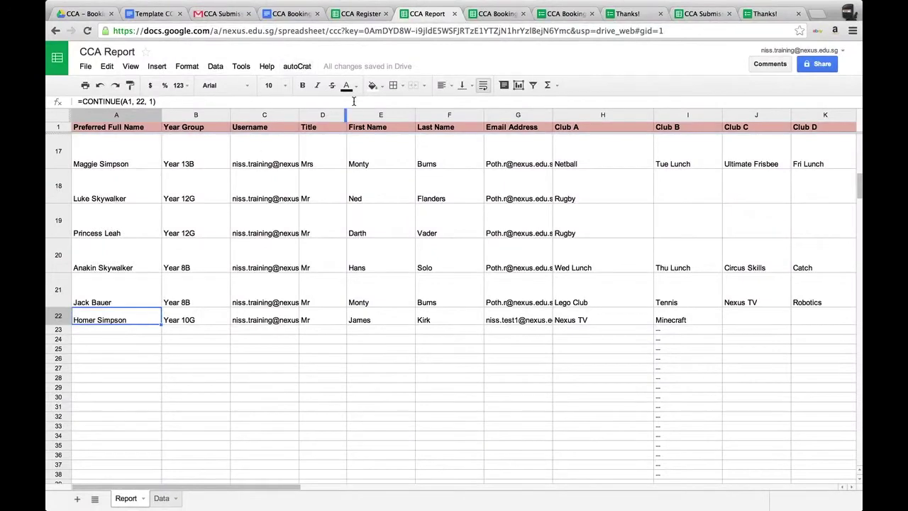
View the letter template document and check the Merged Doc columns of row 22 in the CCA Report
left_click(152, 13)
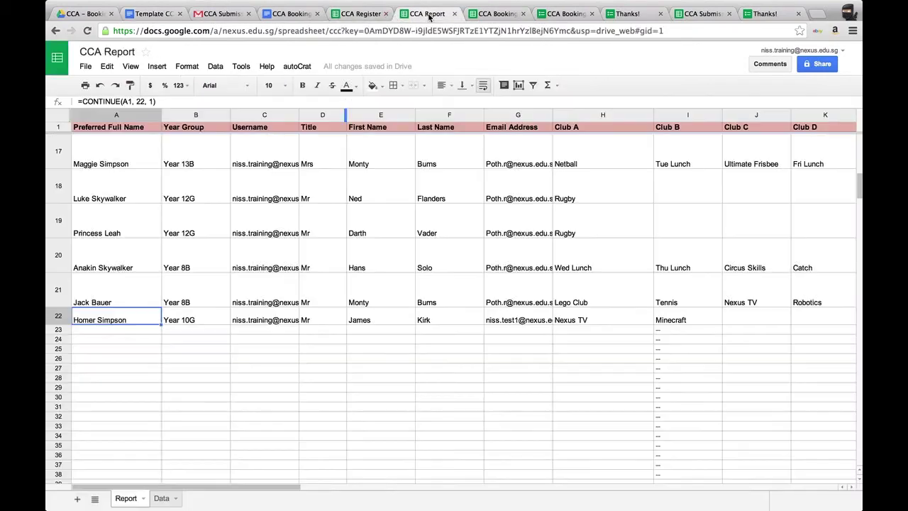
left_click(426, 13)
scroll(424, 293, "right", 15)
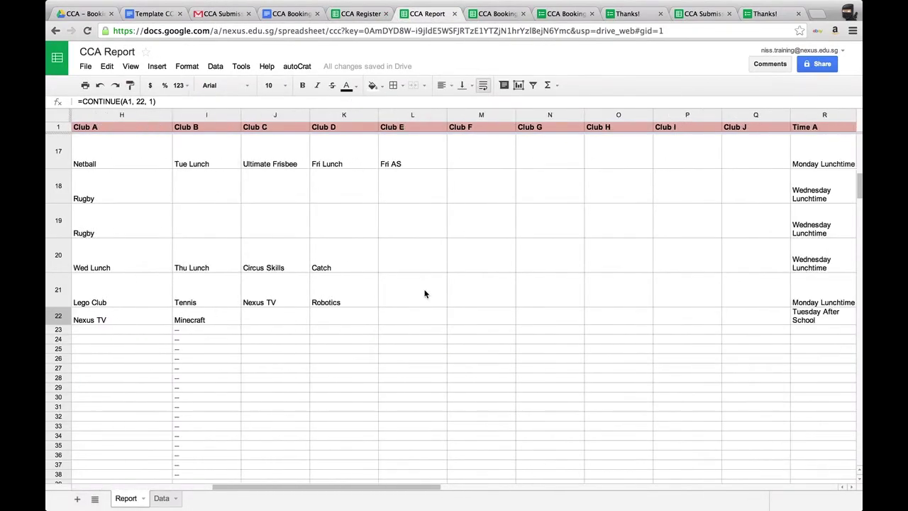
scroll(425, 293, "right", 10)
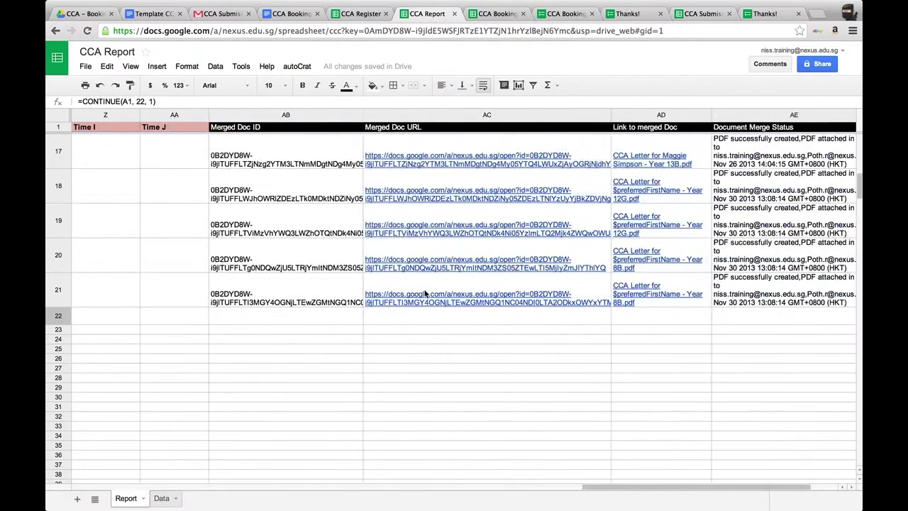
left_click(265, 317)
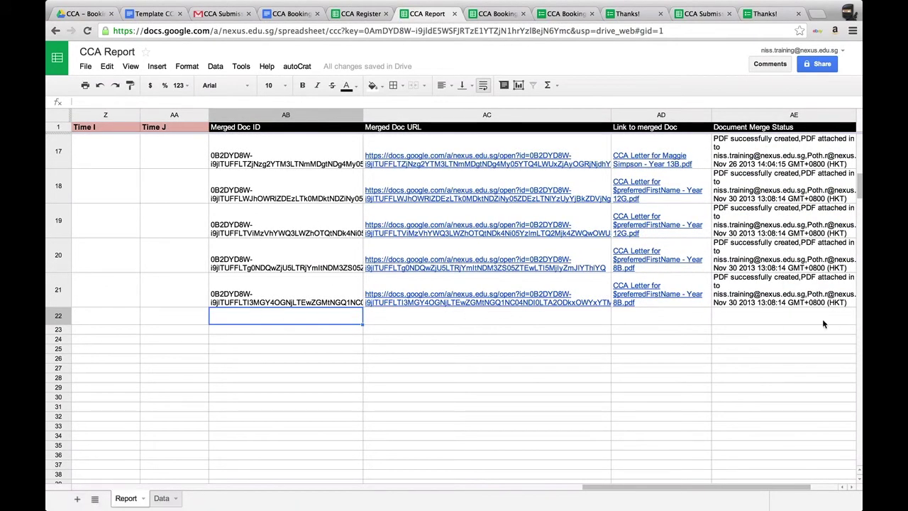
Run the full autoCrat merge on the Report sheet and check row 22's merged document columns
scroll(280, 326, "left", 15)
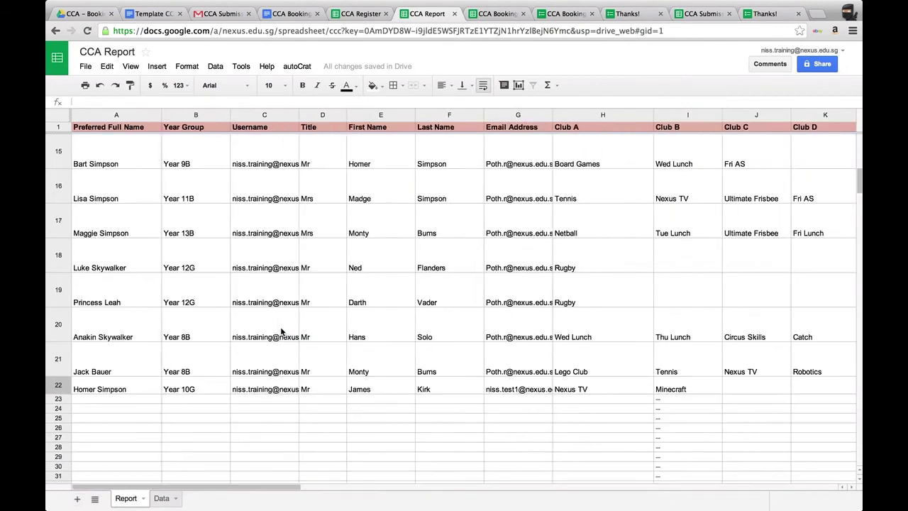
scroll(280, 332, "down", 3)
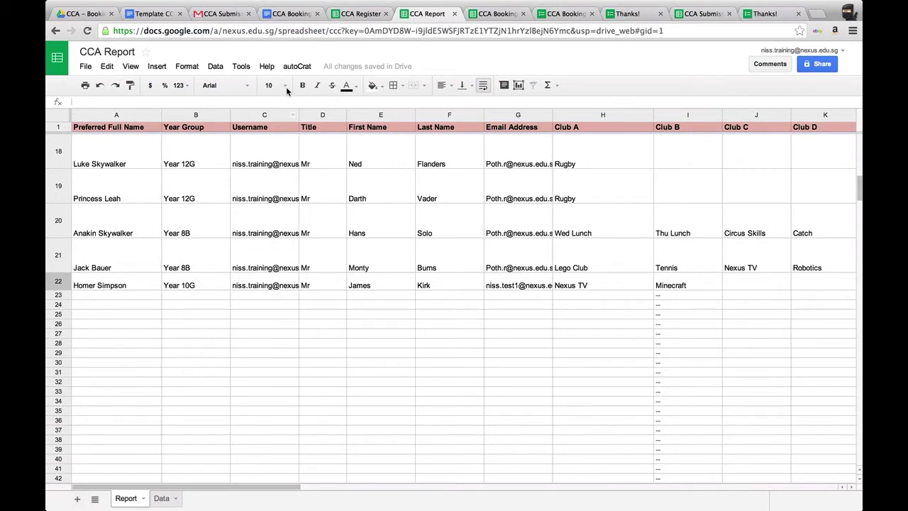
left_click(298, 67)
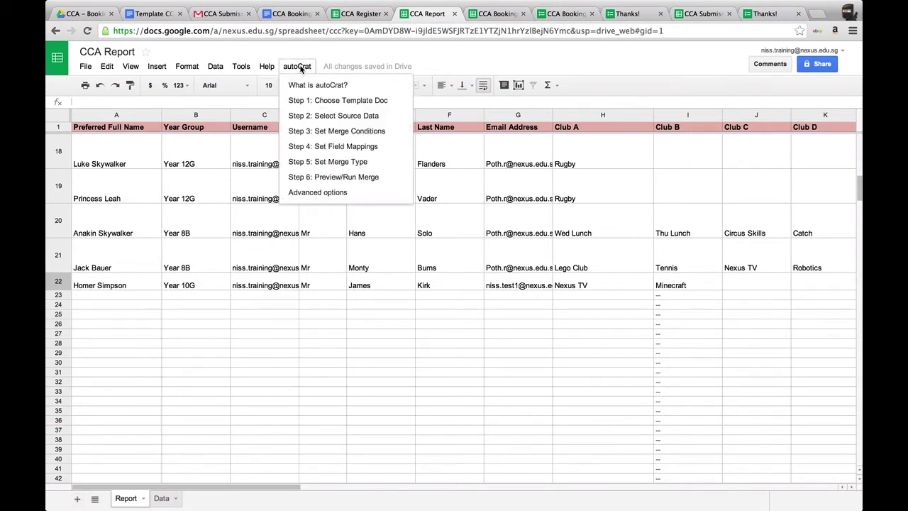
left_click(349, 177)
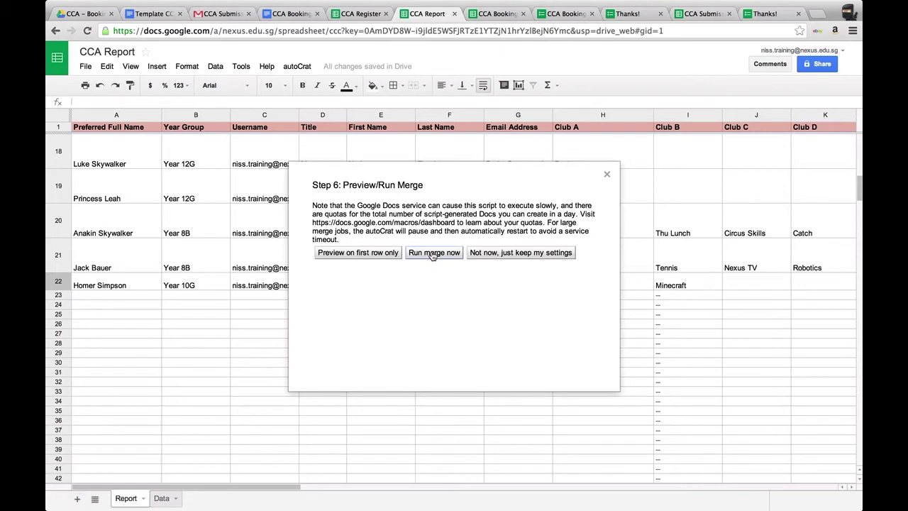
left_click(433, 254)
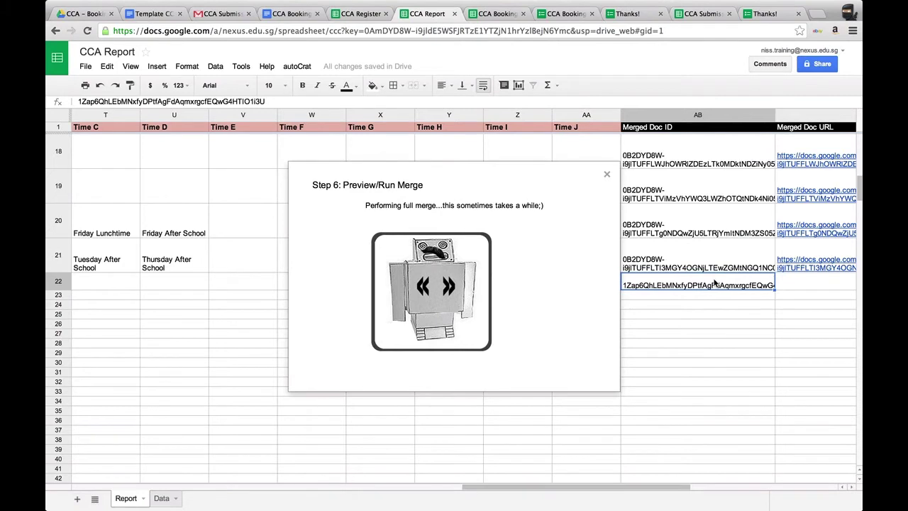
scroll(714, 283, "right", 3)
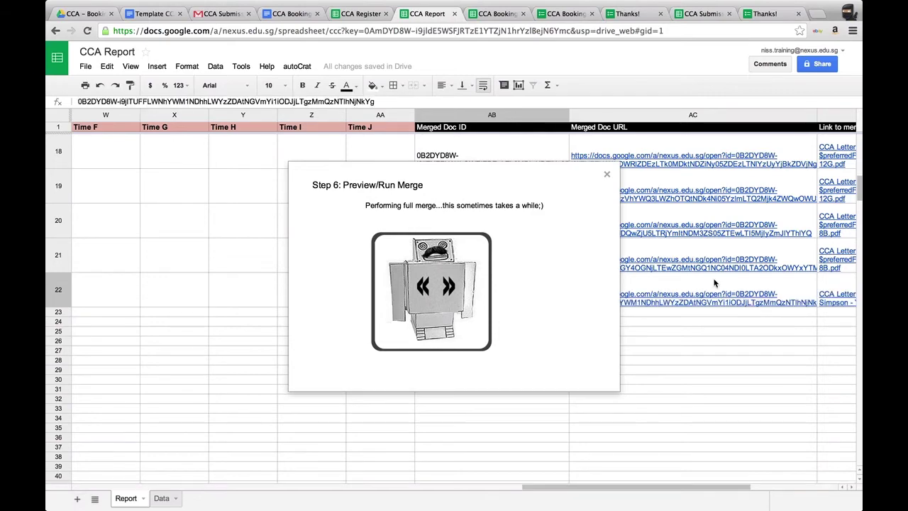
scroll(714, 283, "right", 5)
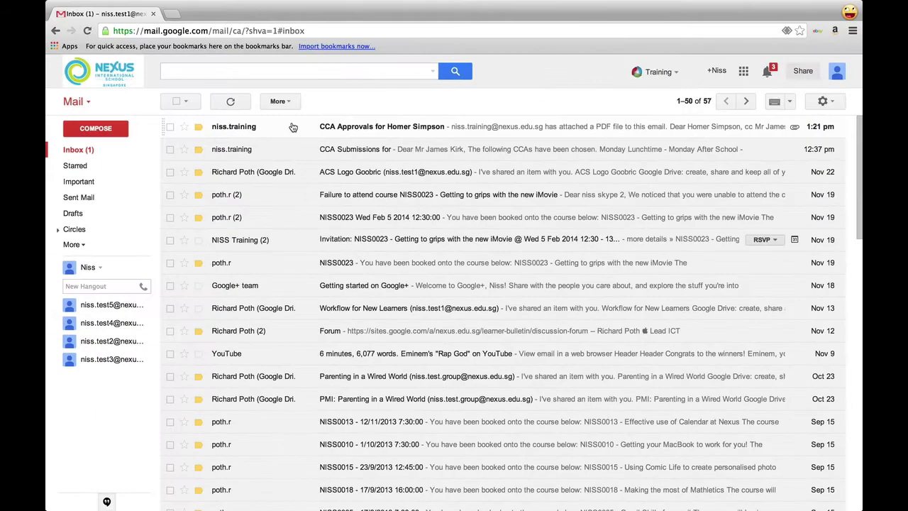
Open the new CCA Approvals email in the parent's inbox, view its attached PDF letter and close the letter
left_click(366, 126)
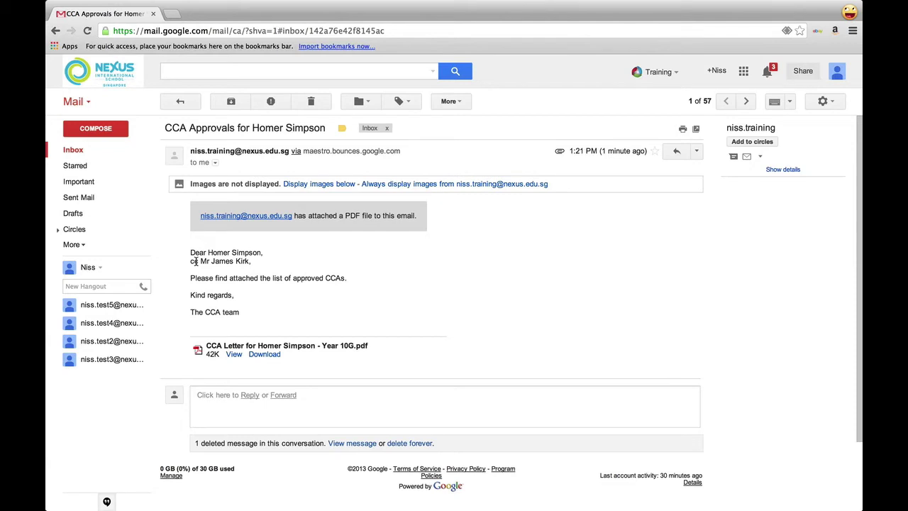
left_click(234, 354)
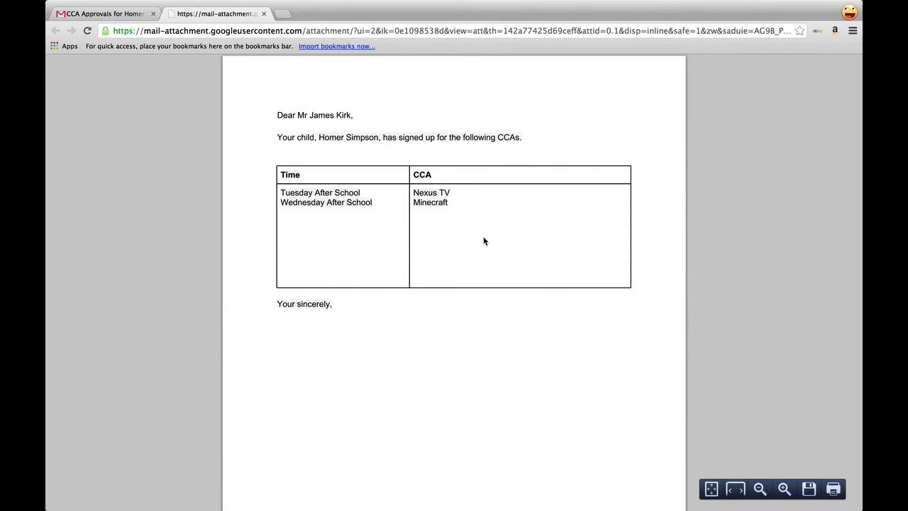
left_click(264, 13)
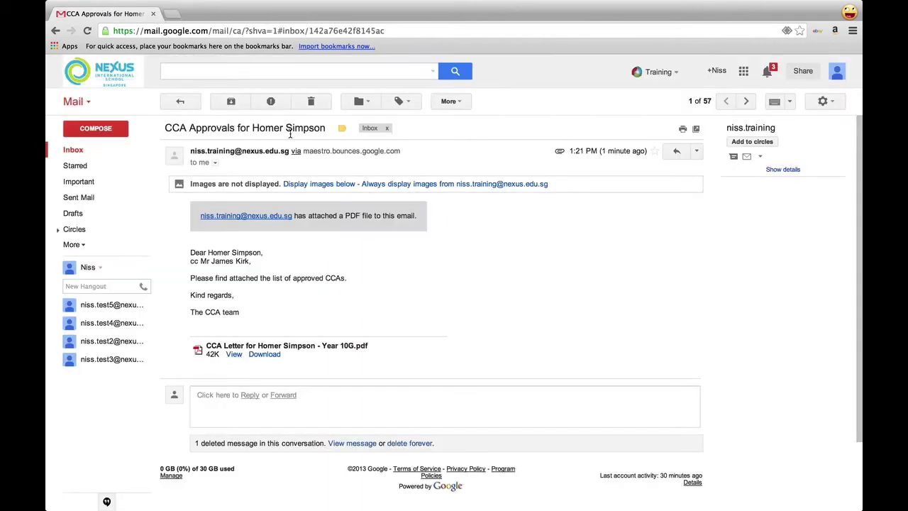
View the newest CCA Approvals email and its PDF letter in the training account's inbox, and close the letter
key("ctrl+Right")
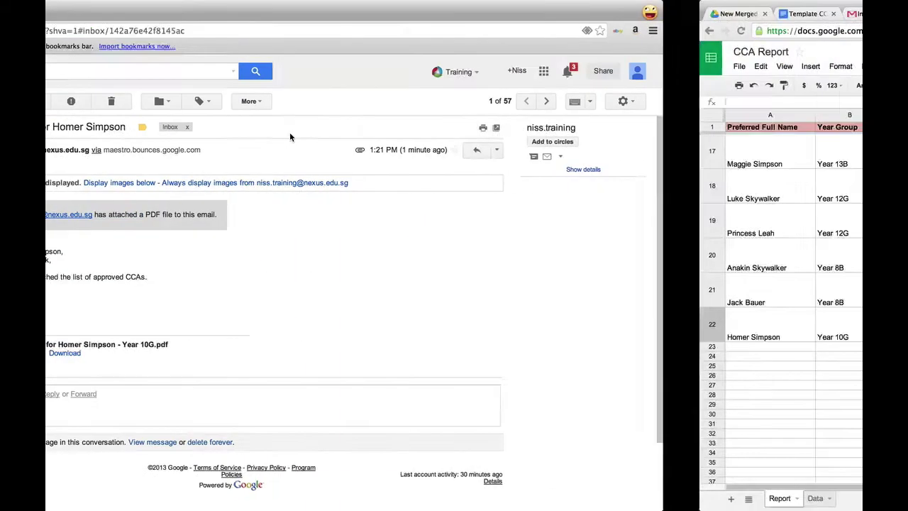
left_click(218, 13)
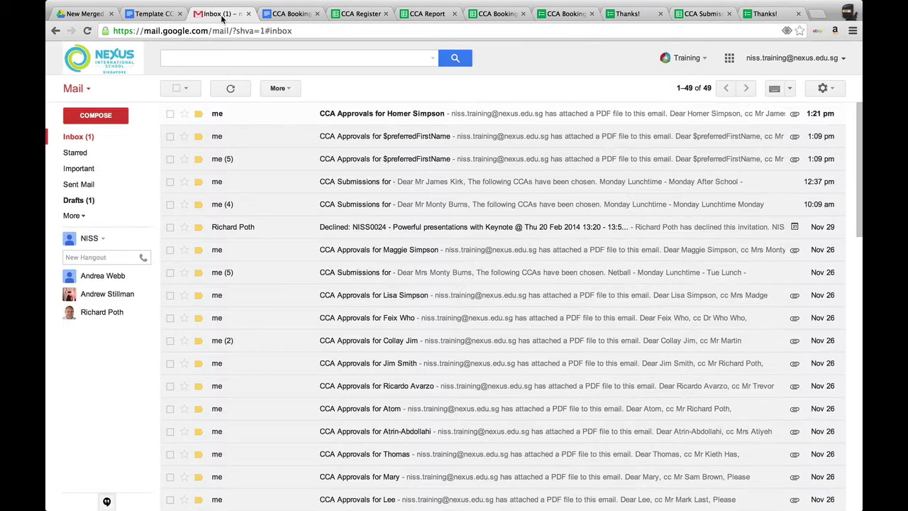
left_click(260, 115)
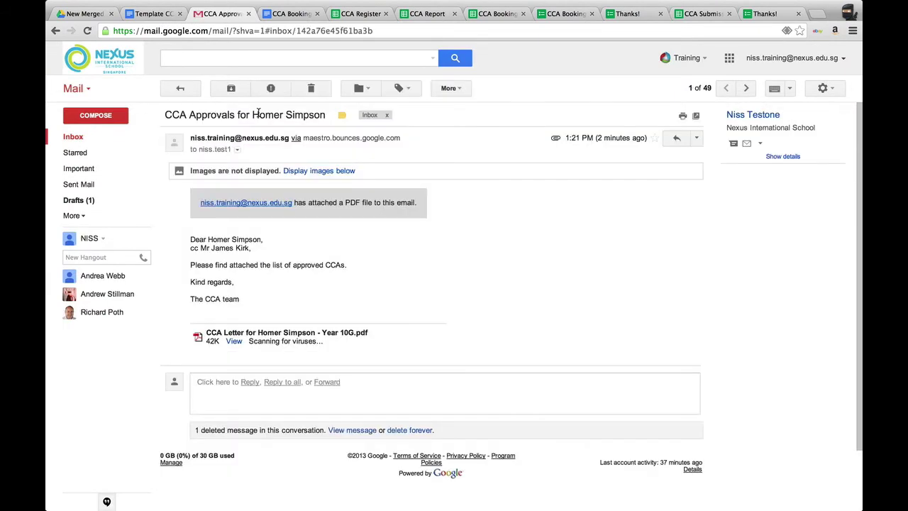
left_click(234, 341)
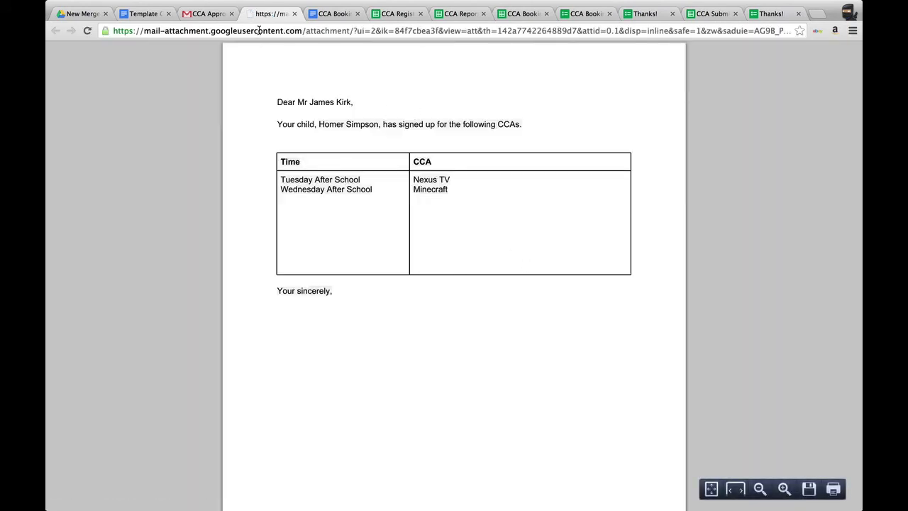
left_click(294, 14)
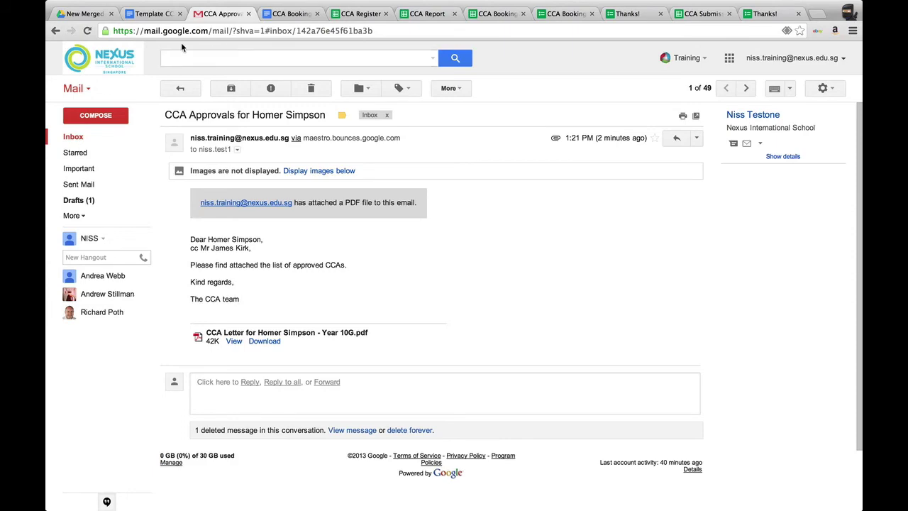
Look through the sorted bookings in the CCA Register spreadsheet
left_click(363, 13)
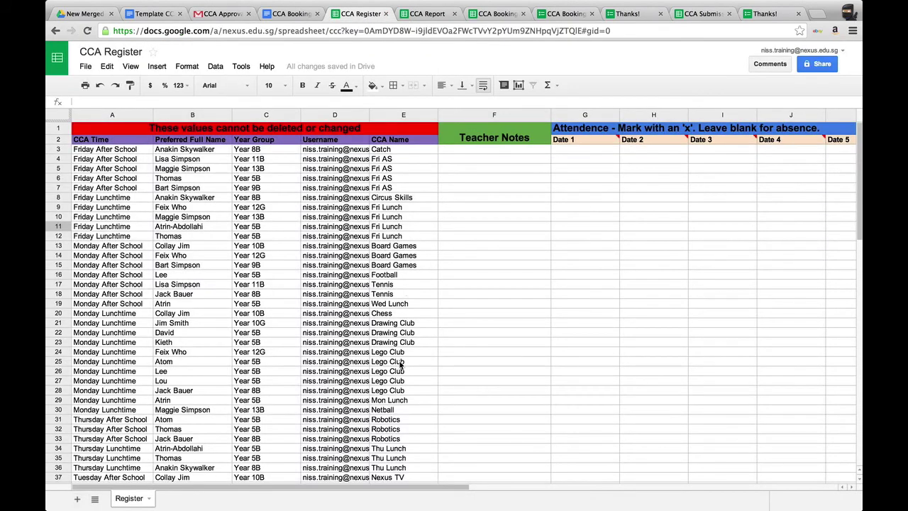
scroll(401, 363, "down", 8)
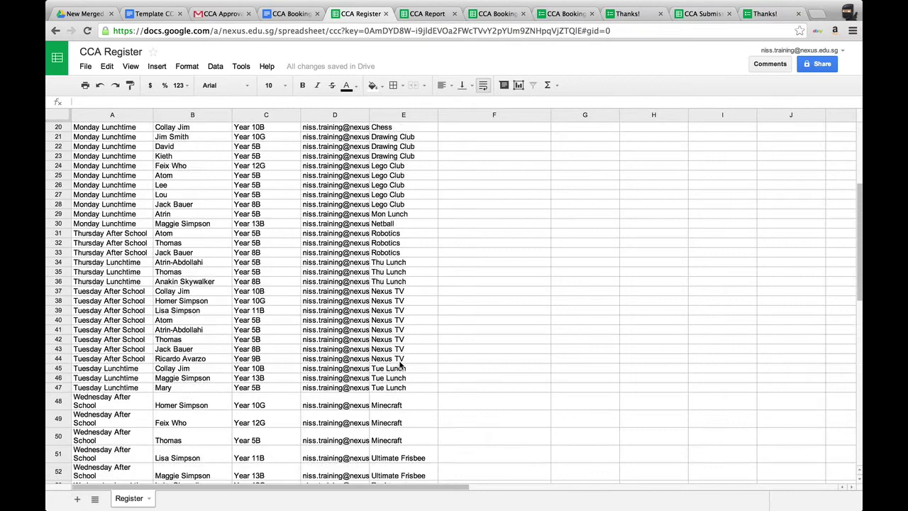
scroll(400, 364, "up", 5)
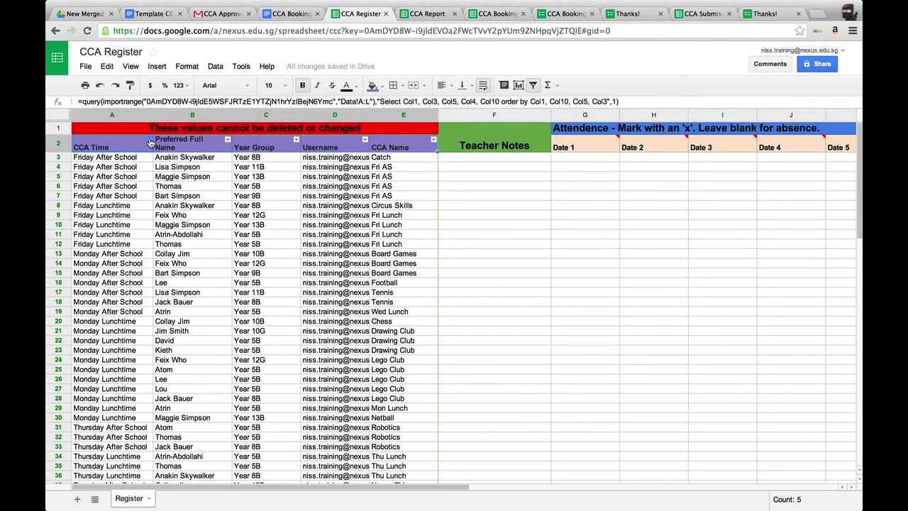
Filter the register's CCA Time column to show only Friday After School
left_click(149, 139)
left_click(222, 202)
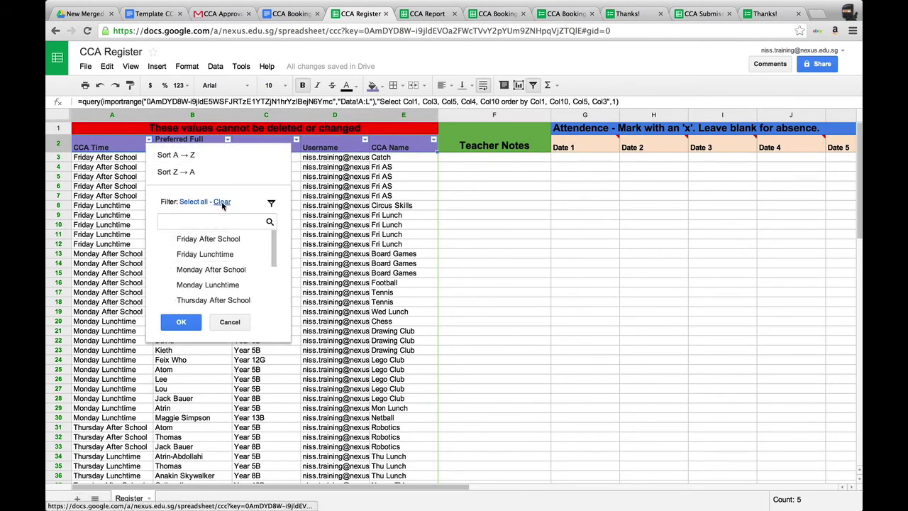
left_click(215, 240)
left_click(181, 322)
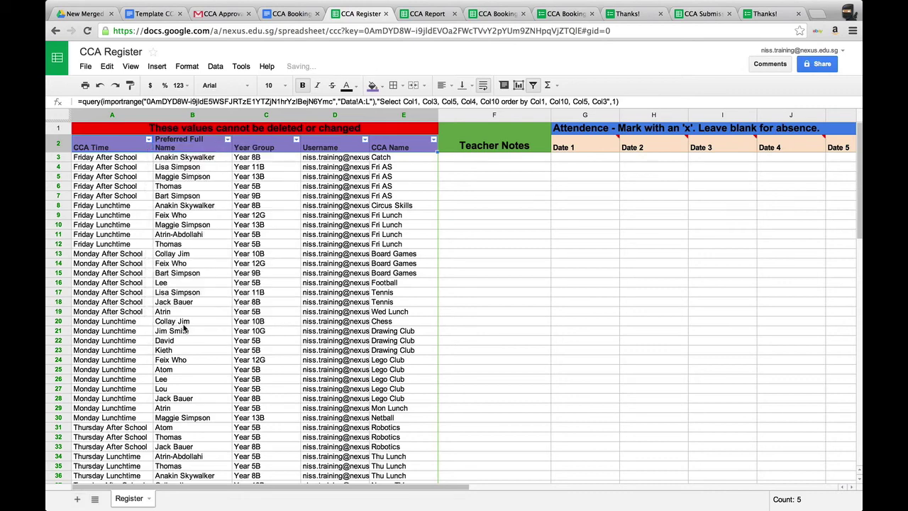
Filter the CCA Name column to show only Catch, and select the remaining pupil's Date 1 attendance cell
left_click(433, 140)
left_click(341, 254)
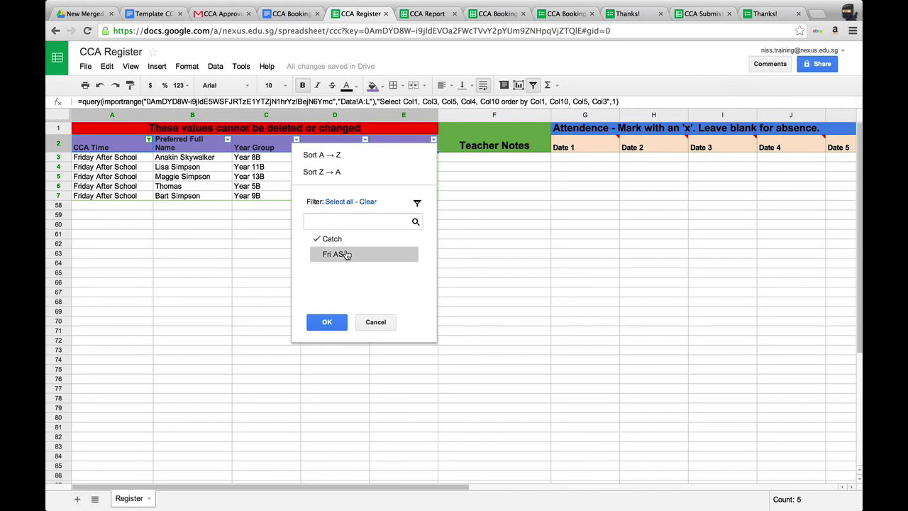
left_click(325, 317)
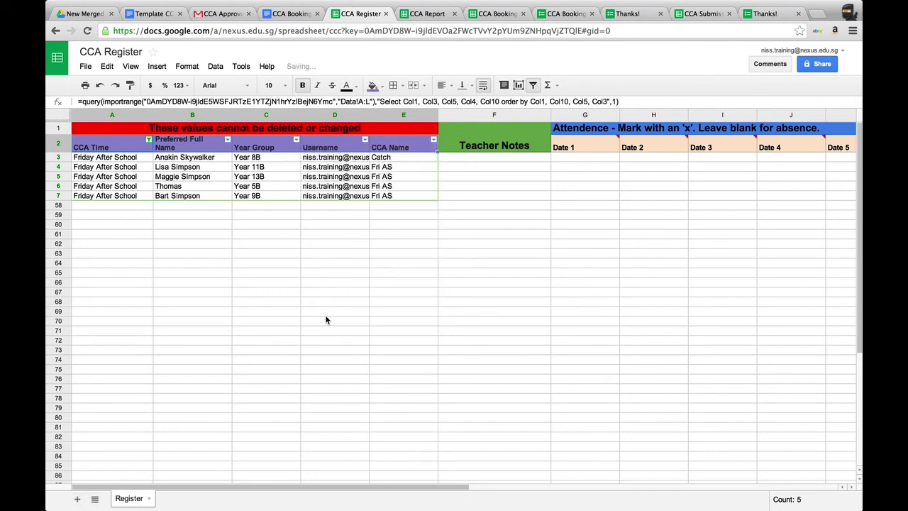
left_click(590, 158)
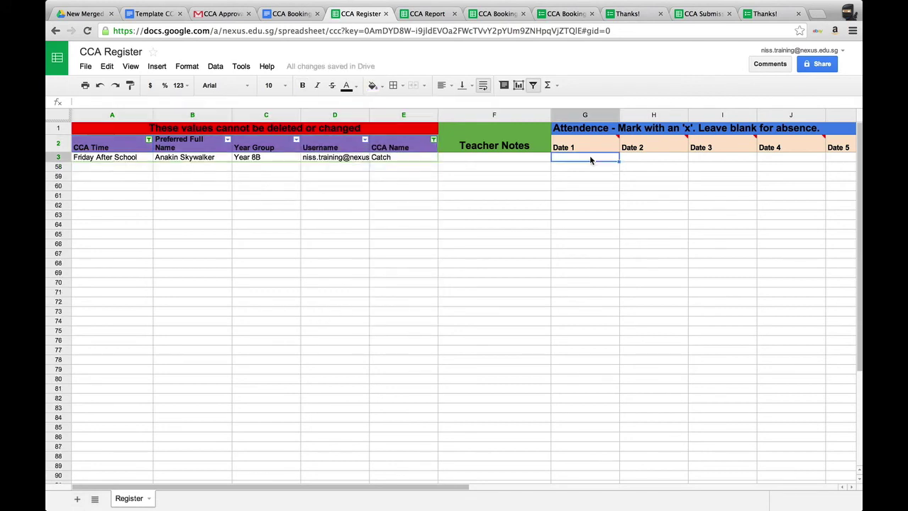